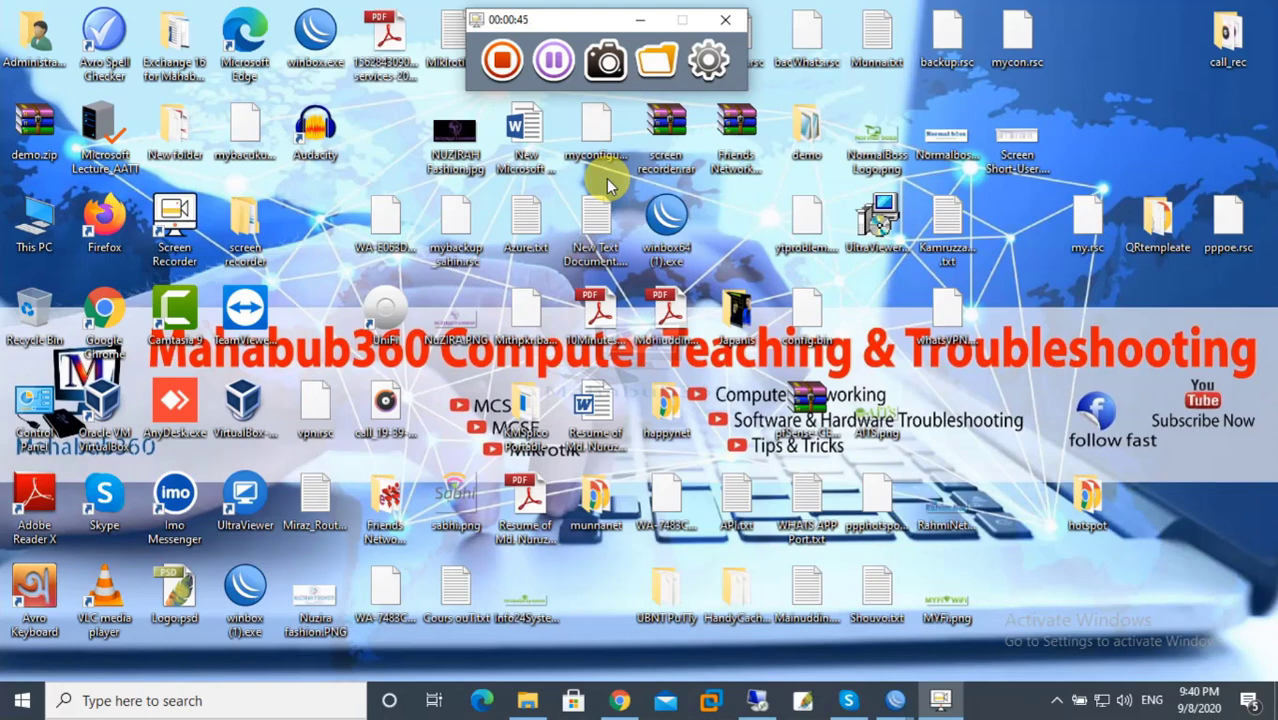
Launch WinBox, inspect the saved address 89.38.225.248:9292 and its port, then close the login window.
double_click(245, 588)
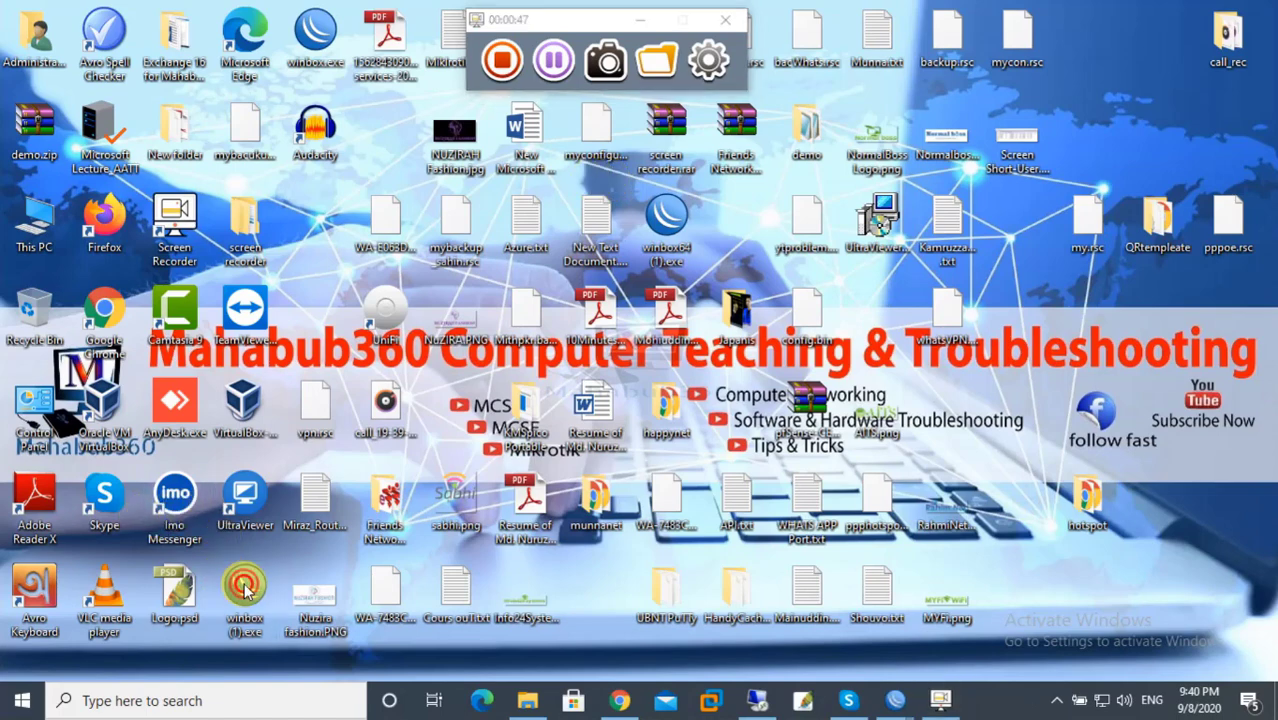
left_click(700, 369)
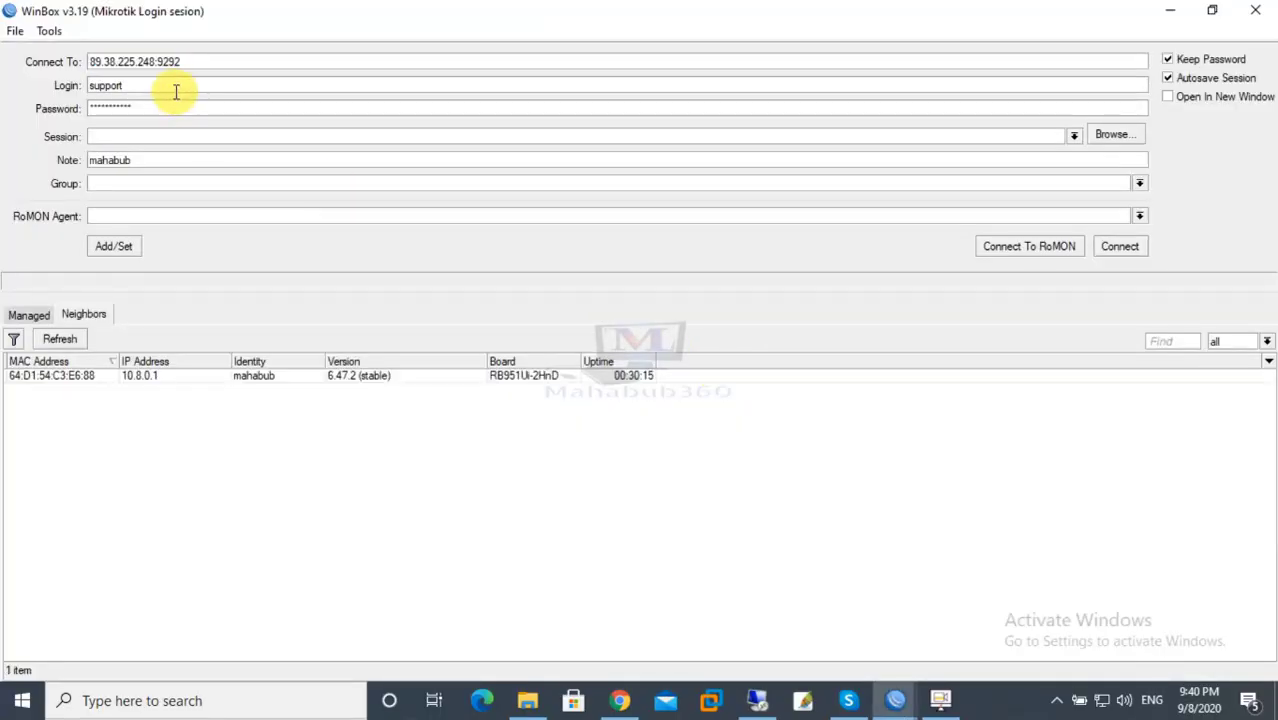
left_click(188, 61)
left_click_drag(188, 61, 78, 60)
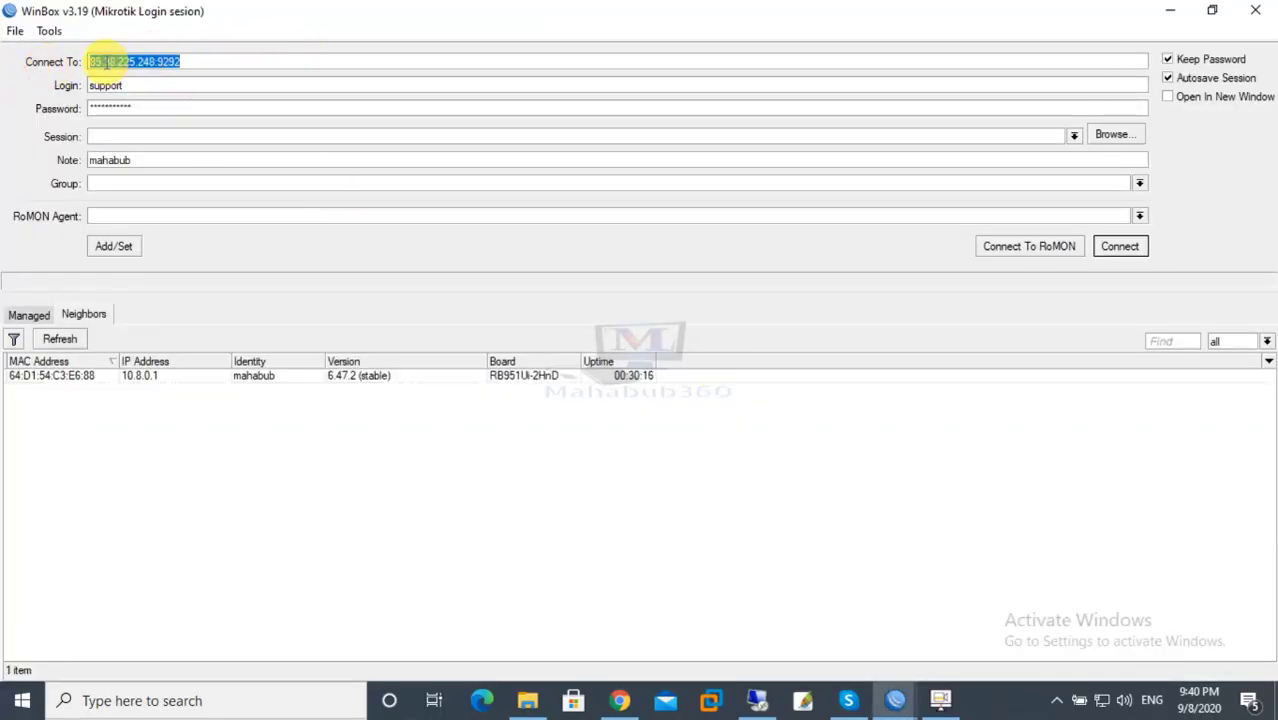
left_click(157, 61)
left_click_drag(157, 61, 354, 57)
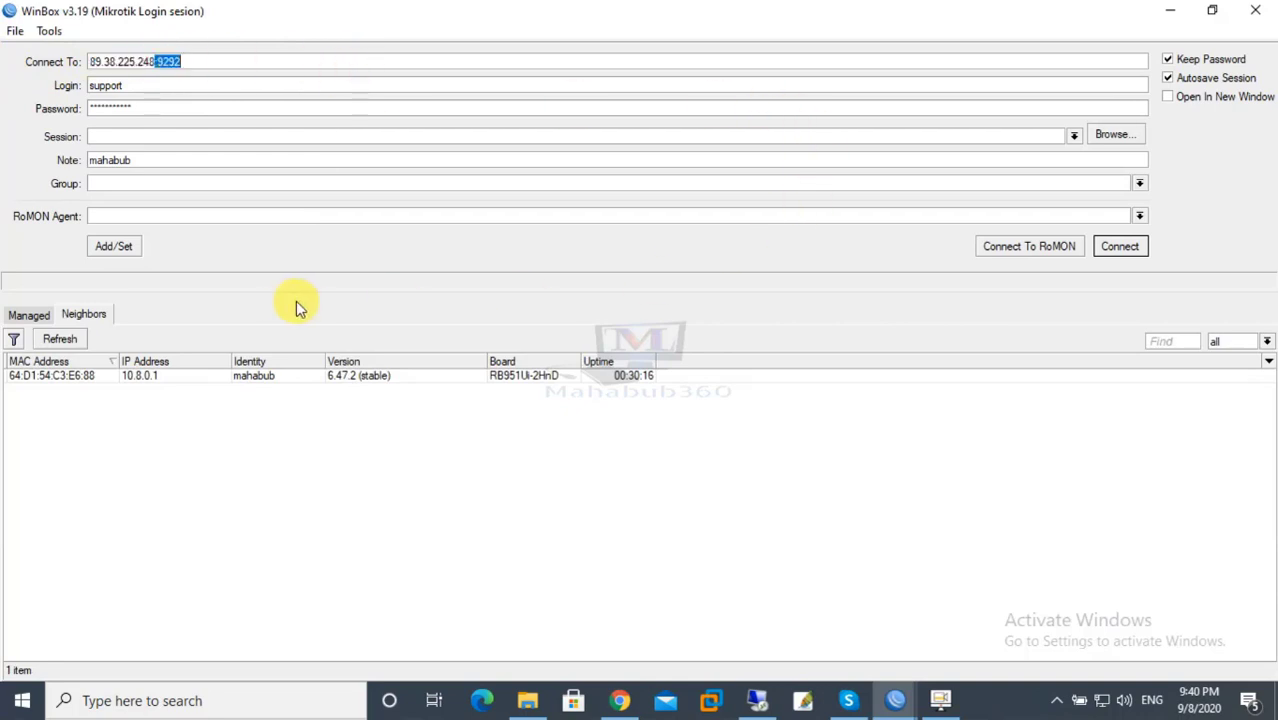
left_click(1252, 10)
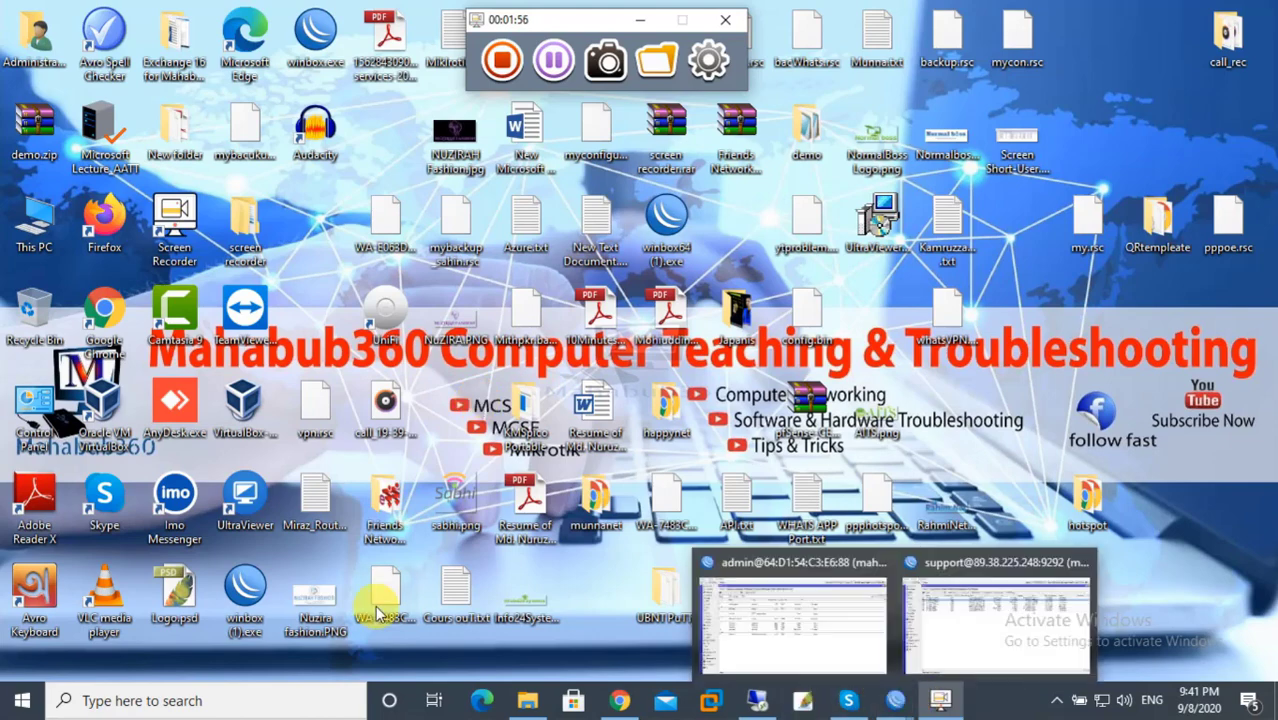
Relaunch WinBox and fill the login for neighbor 10.8.0.1 with user admin and its password.
double_click(245, 595)
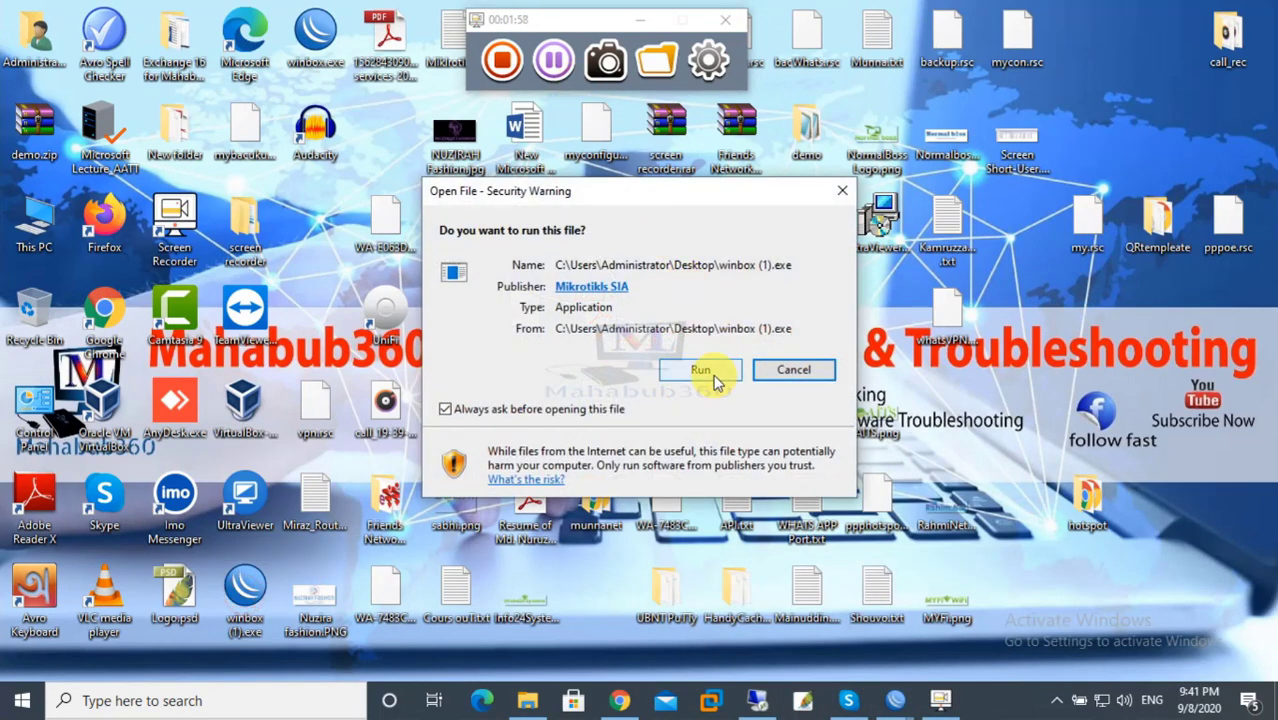
left_click(716, 371)
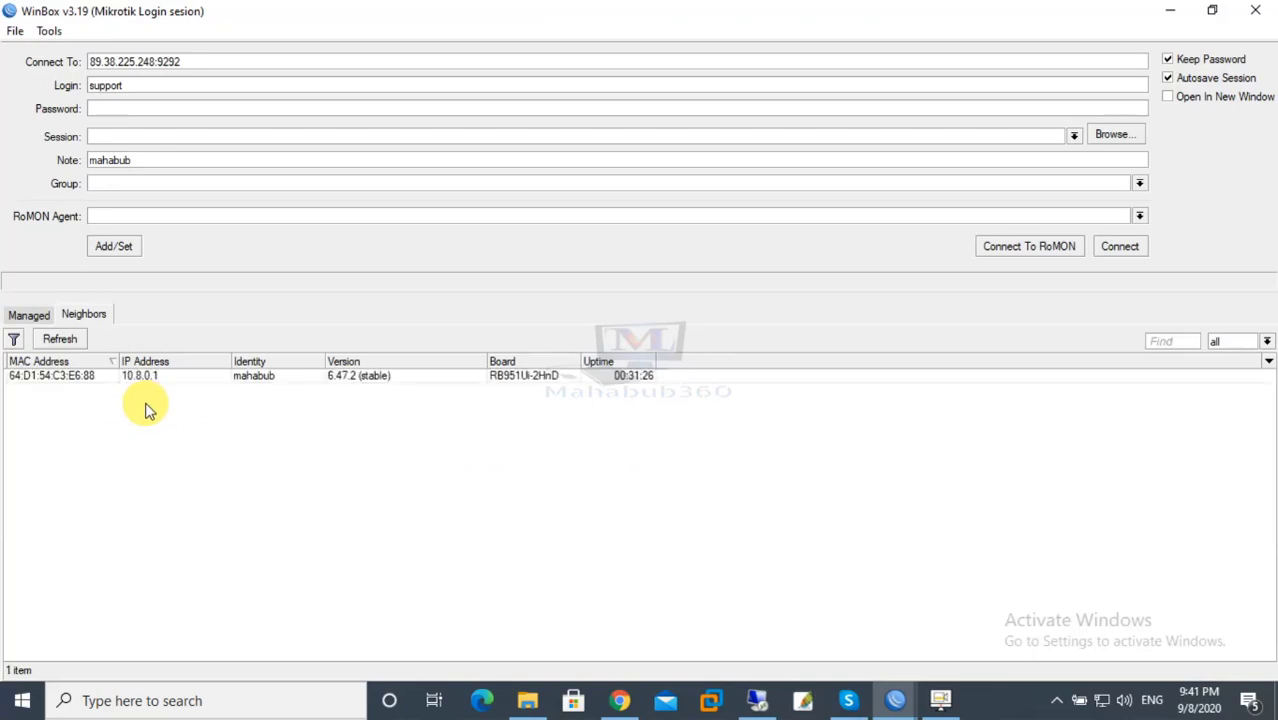
left_click(134, 375)
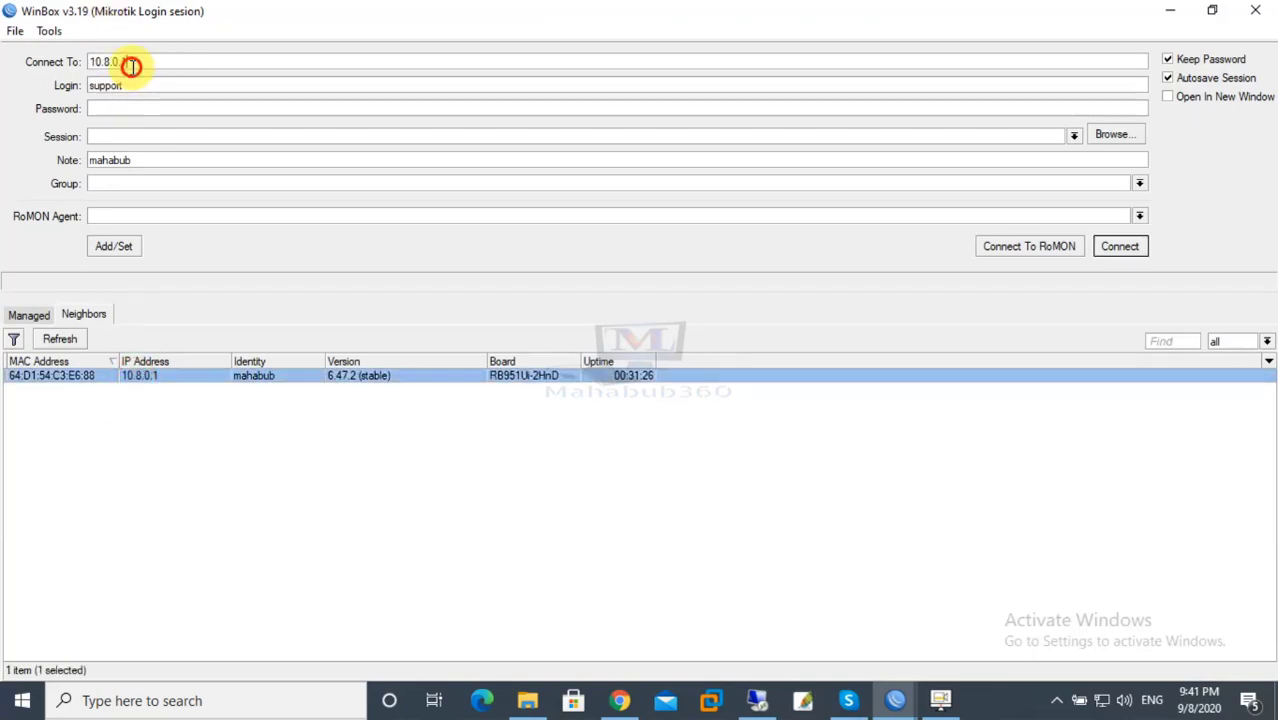
left_click_drag(128, 63, 30, 62)
type("10.8.0.1")
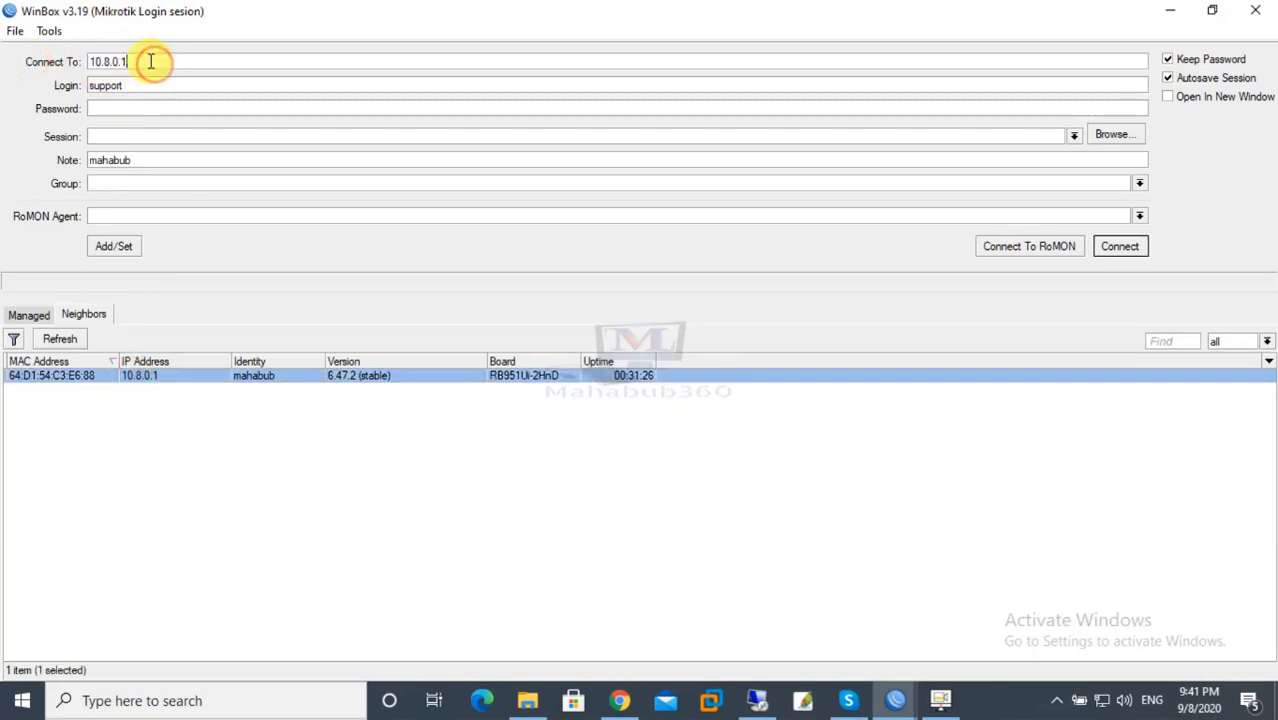
left_click(155, 385)
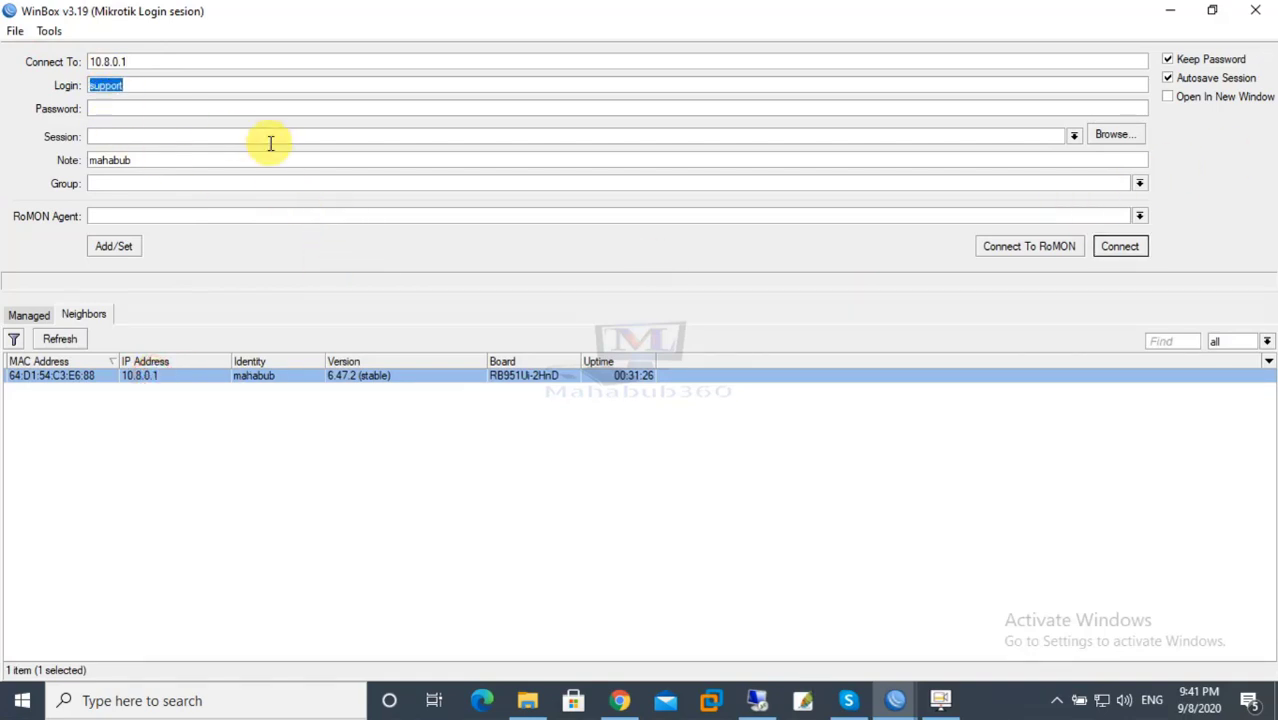
type("admin")
key("Tab")
type("***********")
Connect to router 10.8.0.1, view the PPP interface list, then close the PPP and Firewall windows.
left_click(1117, 247)
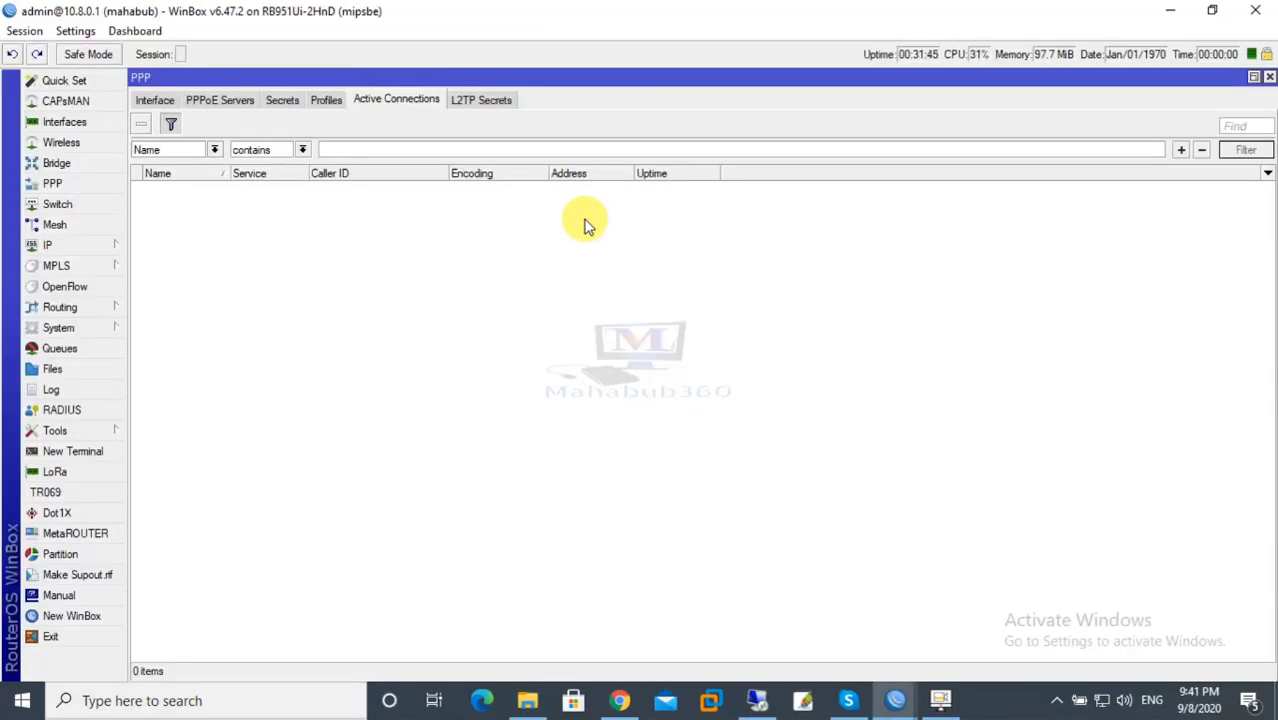
left_click(158, 101)
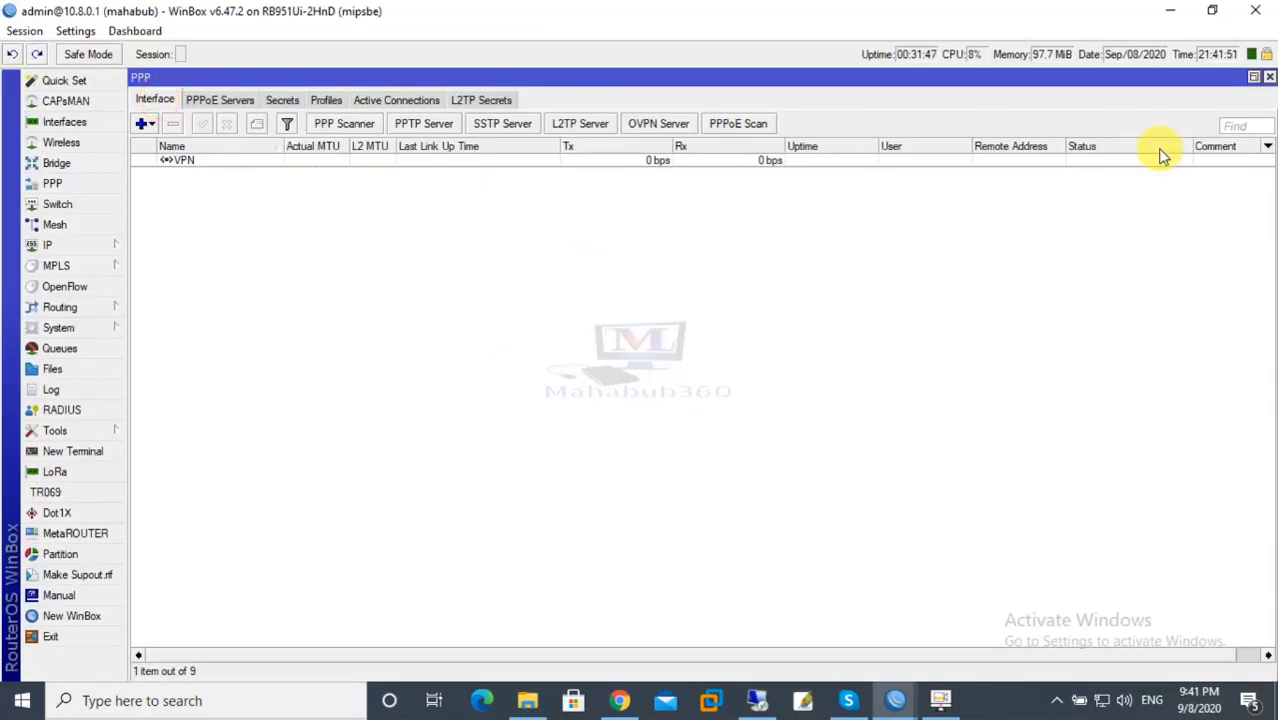
left_click(1268, 77)
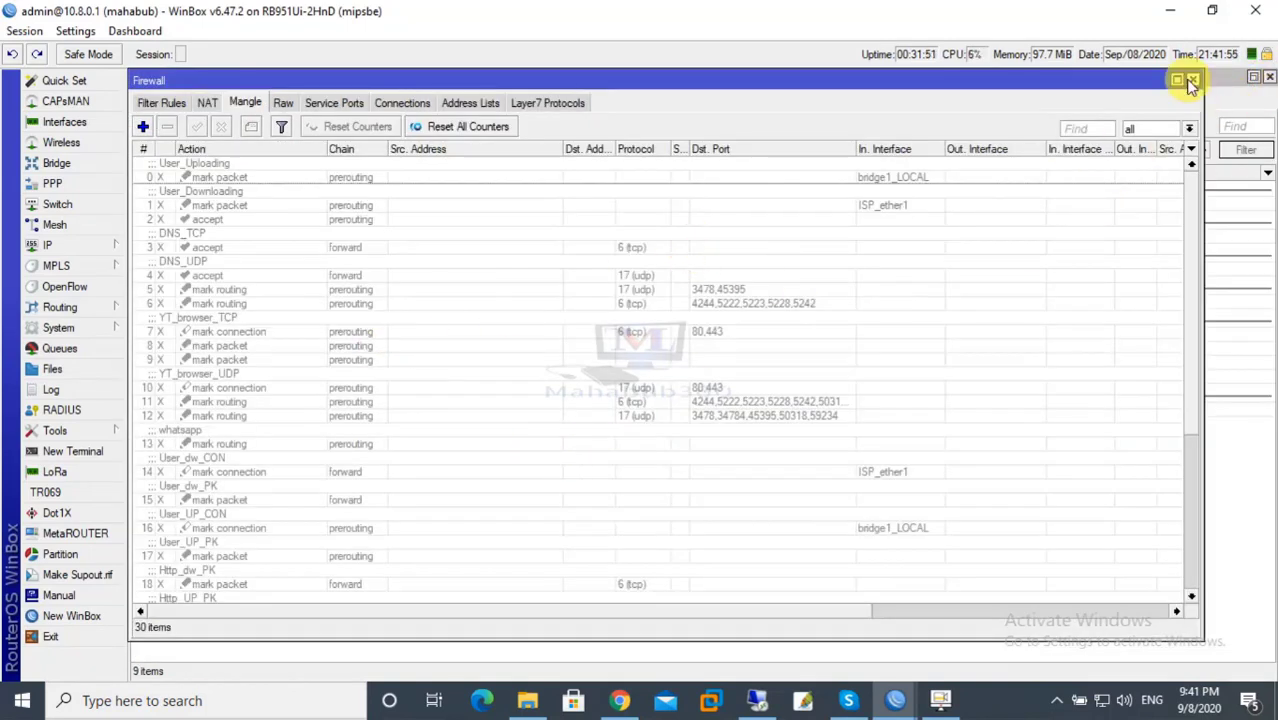
left_click(1192, 79)
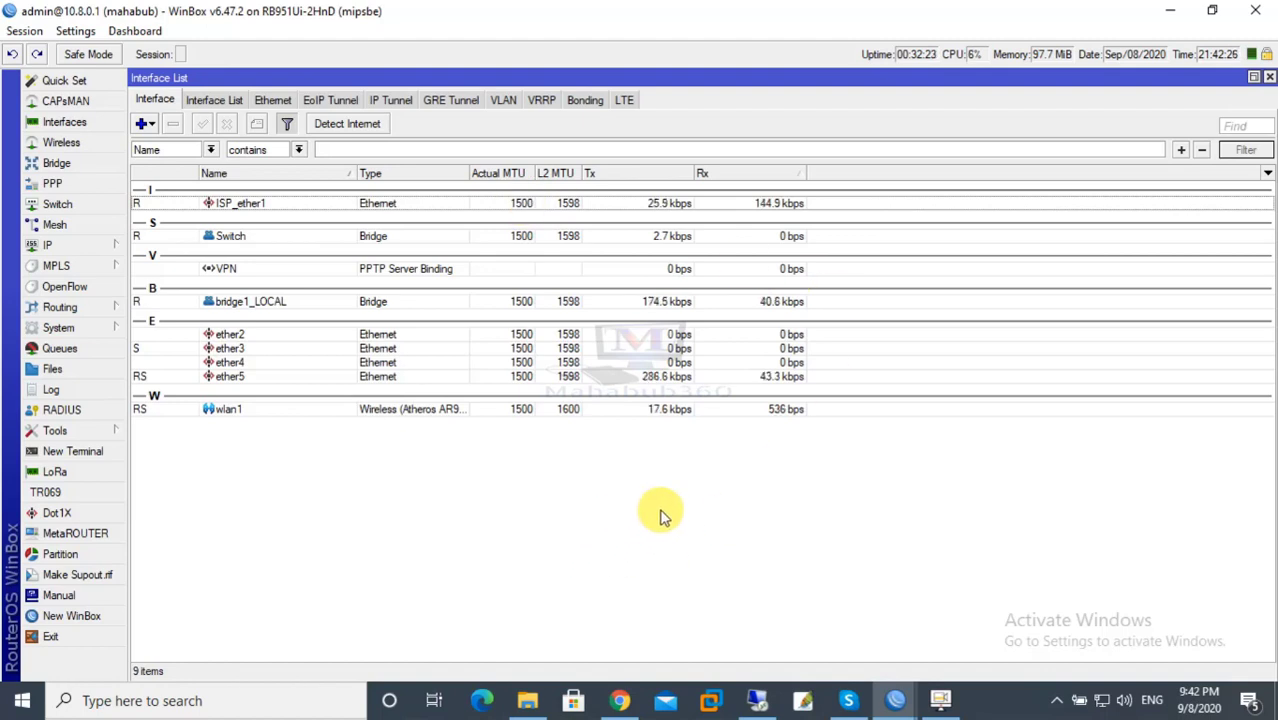
On the remote desktop, start winbox64 and verify its Connect To 89.38.225.248:4141, then minimize the session.
left_click(757, 700)
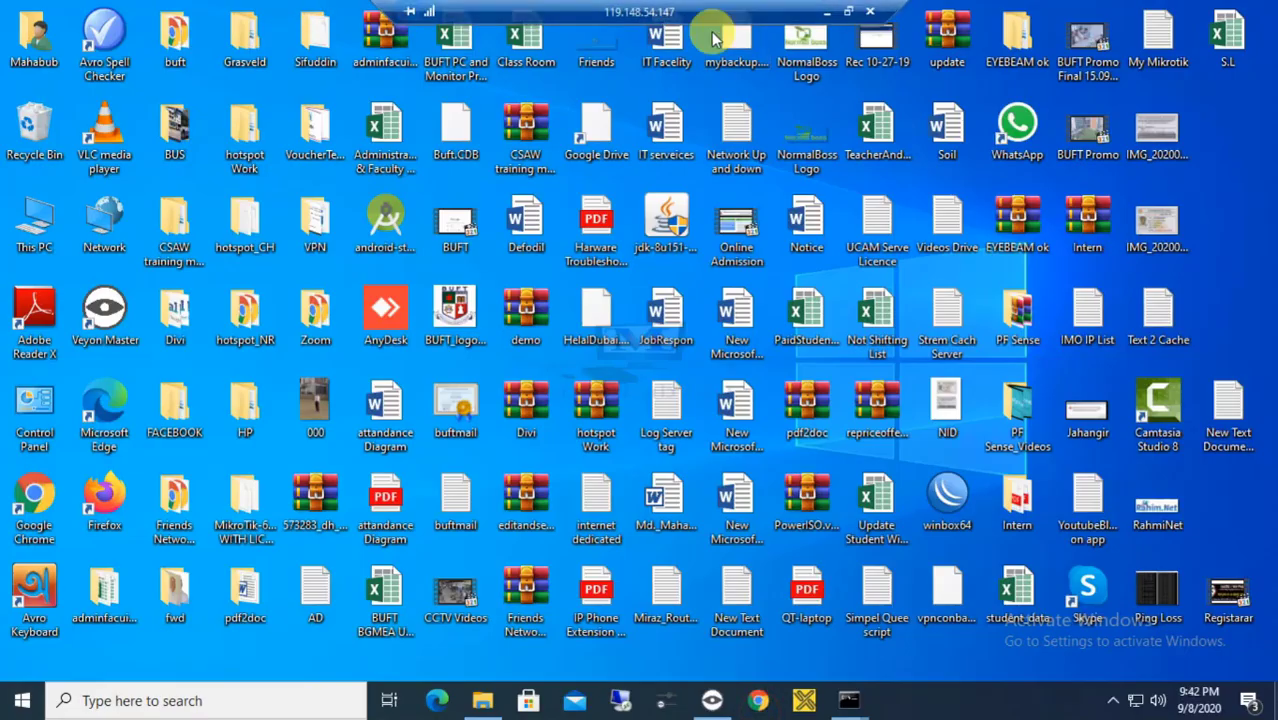
double_click(950, 508)
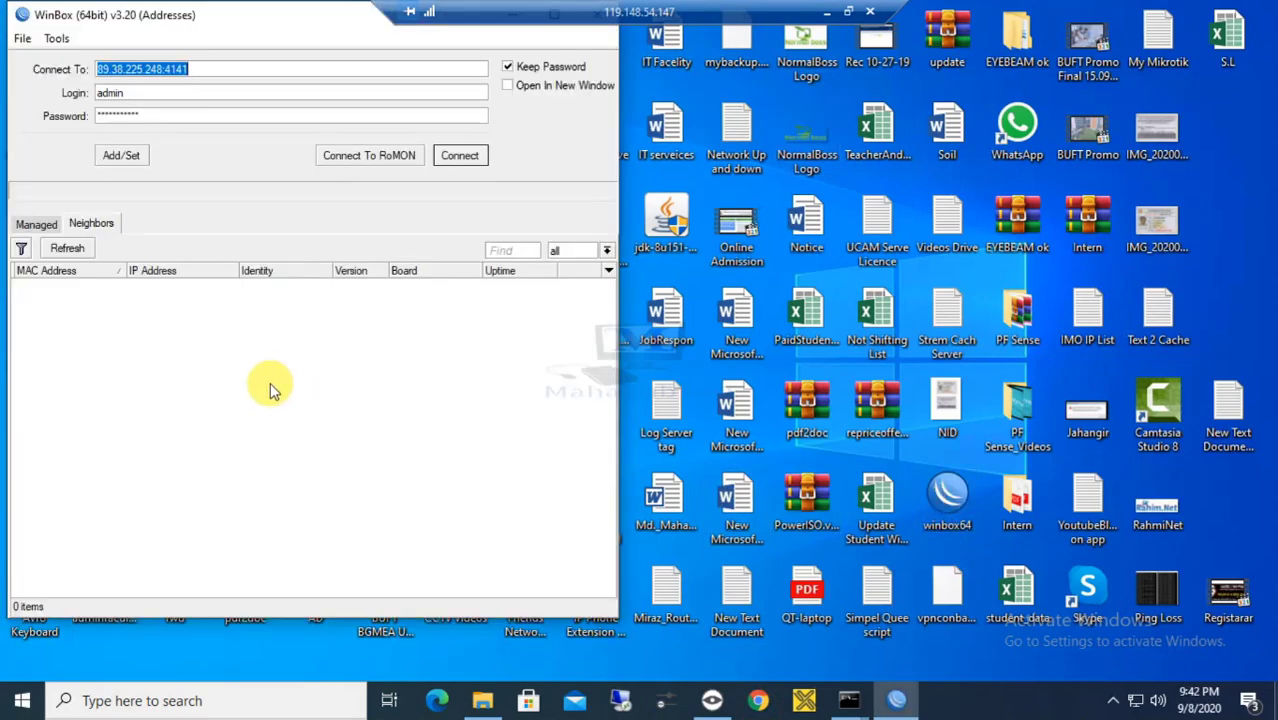
left_click(290, 438)
left_click_drag(160, 68, 40, 70)
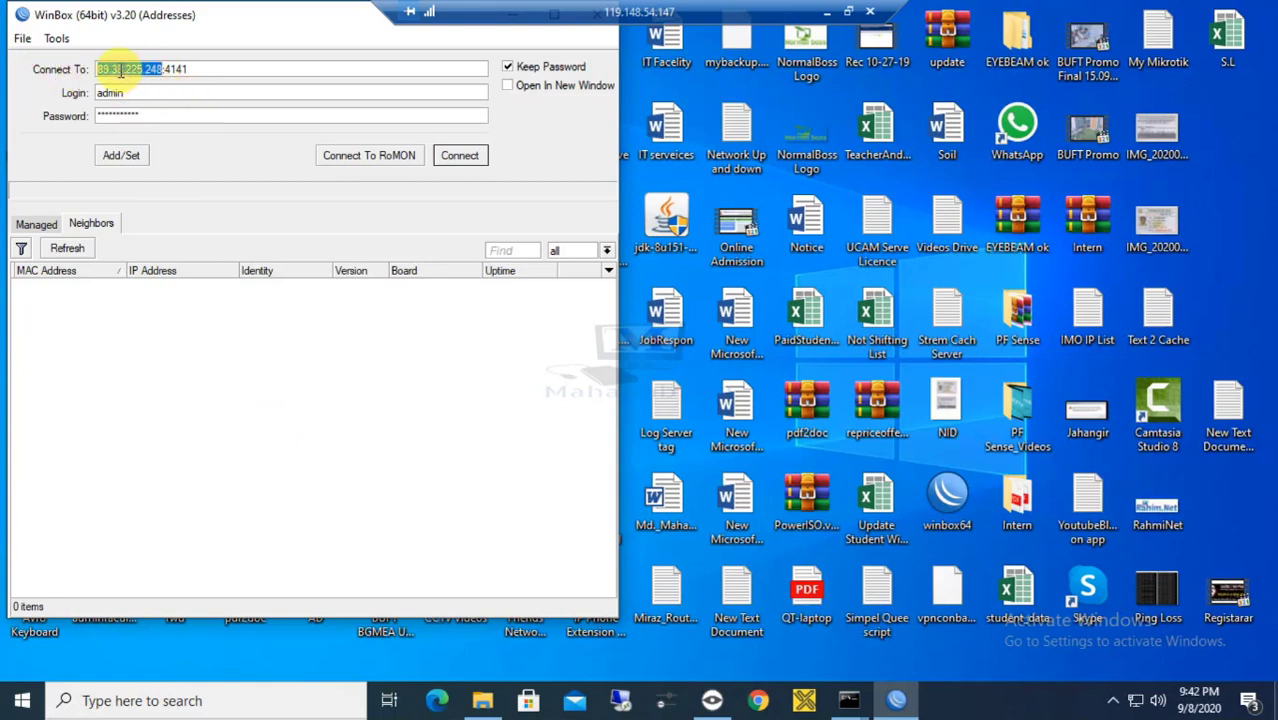
left_click(189, 69)
left_click_drag(167, 69, 205, 71)
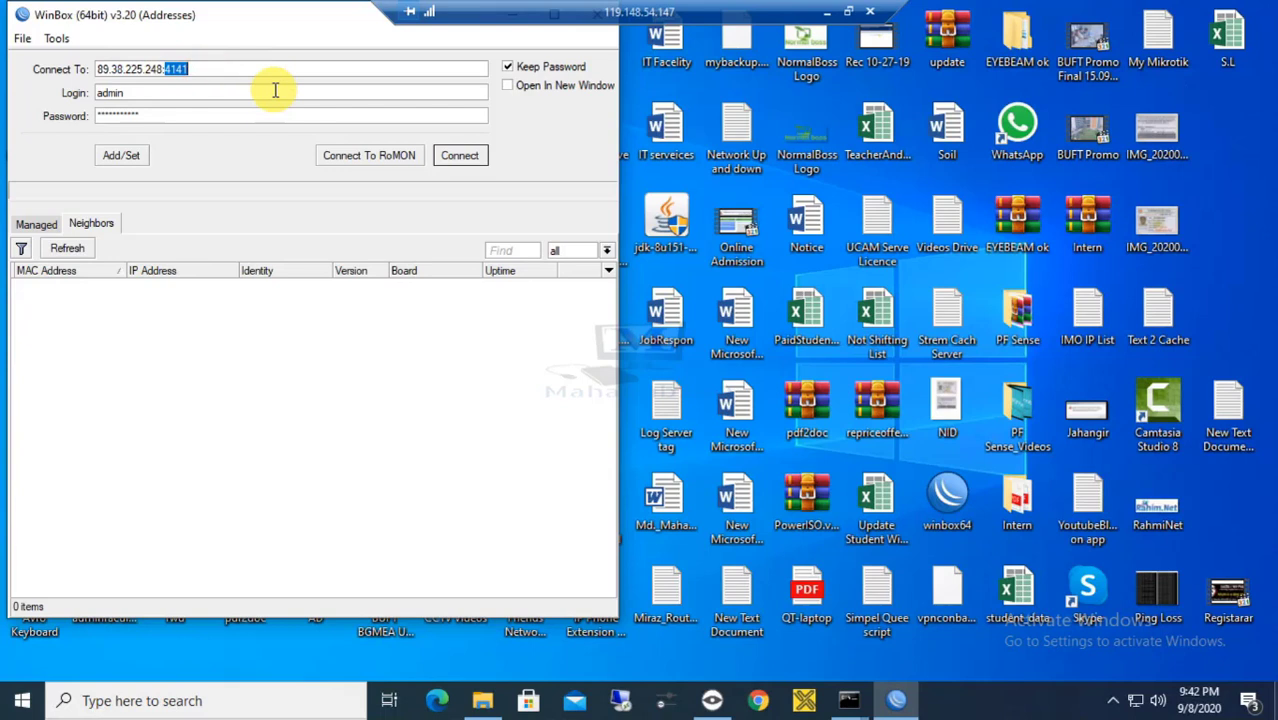
left_click(195, 67)
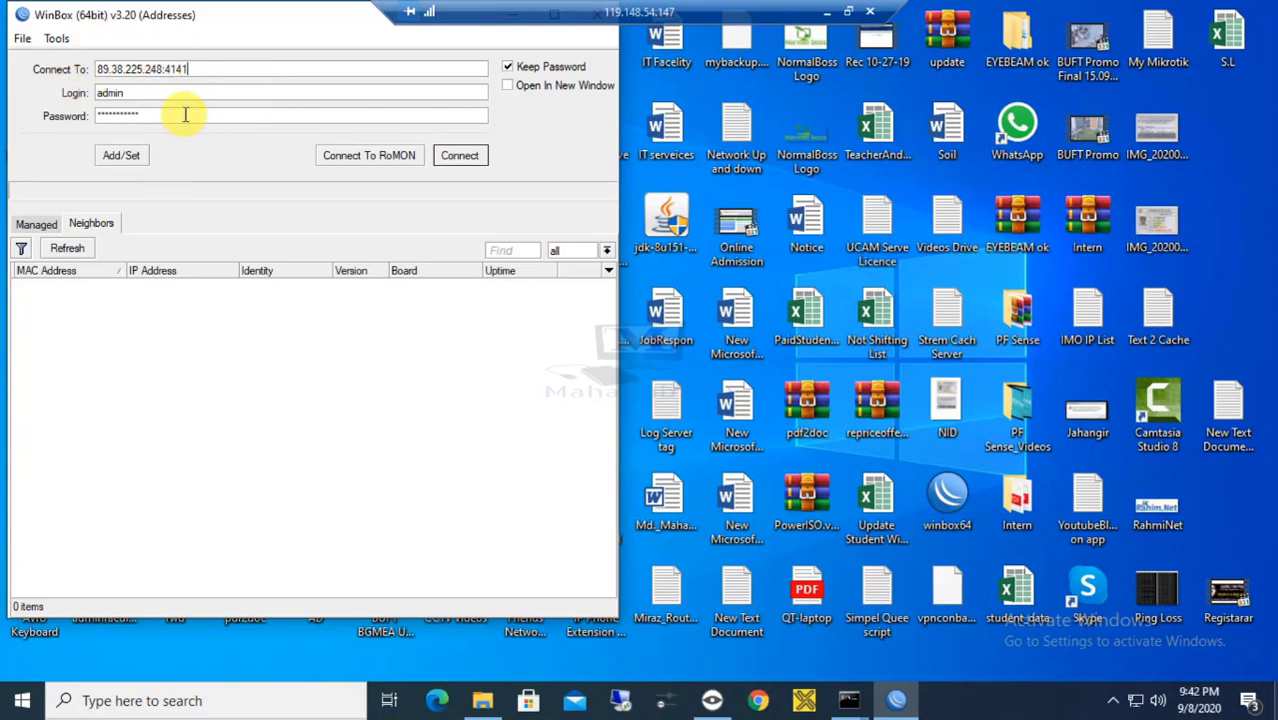
left_click(826, 11)
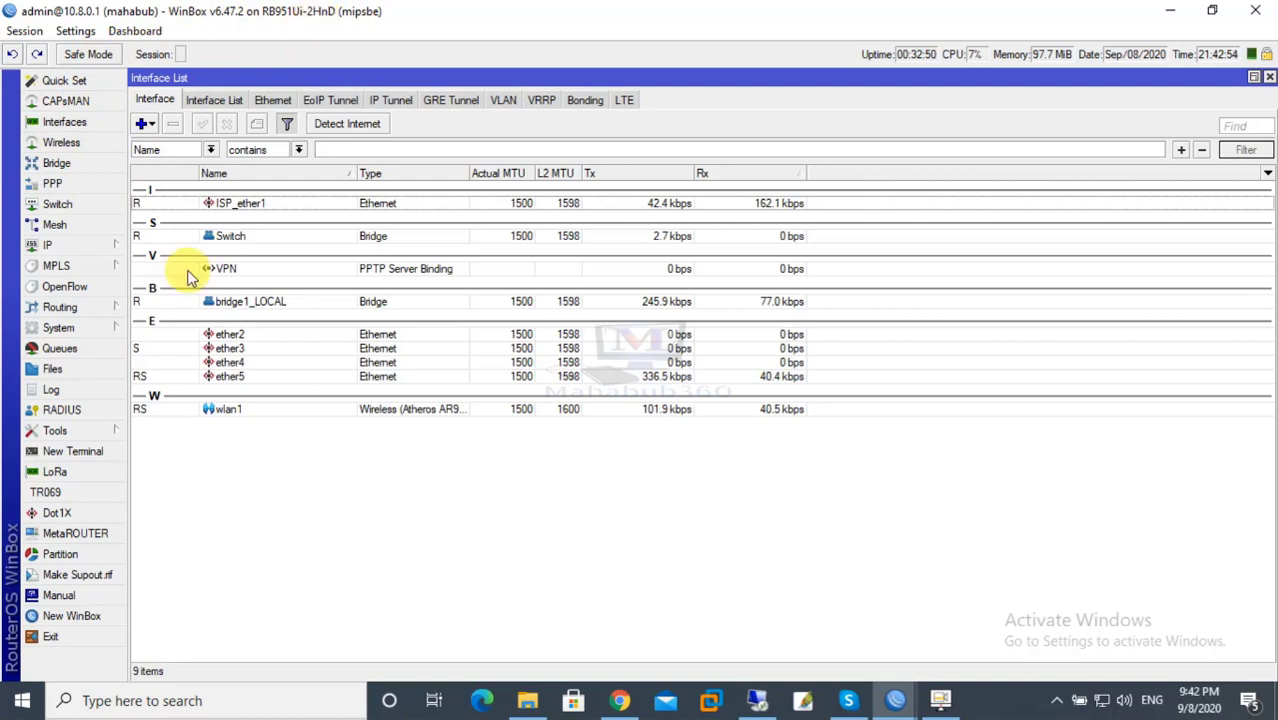
View the router's System Identity, cancel without changes, and restore the remote desktop session.
left_click(100, 330)
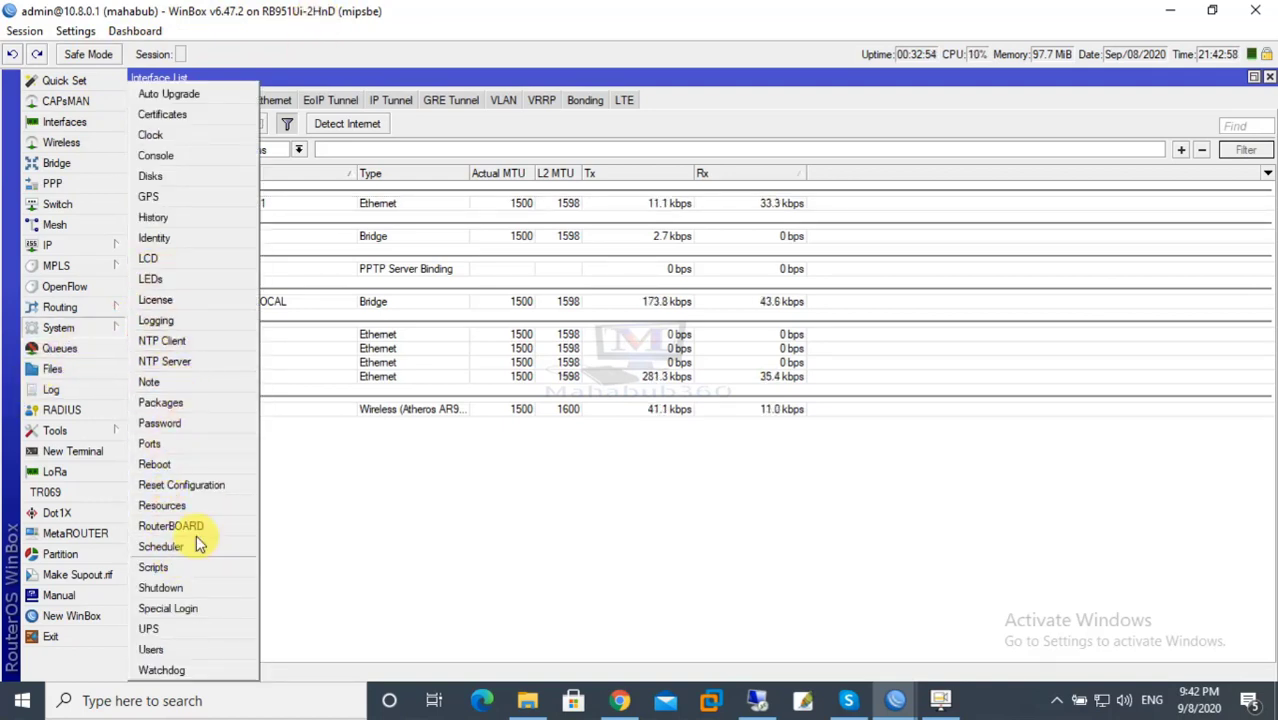
left_click(160, 237)
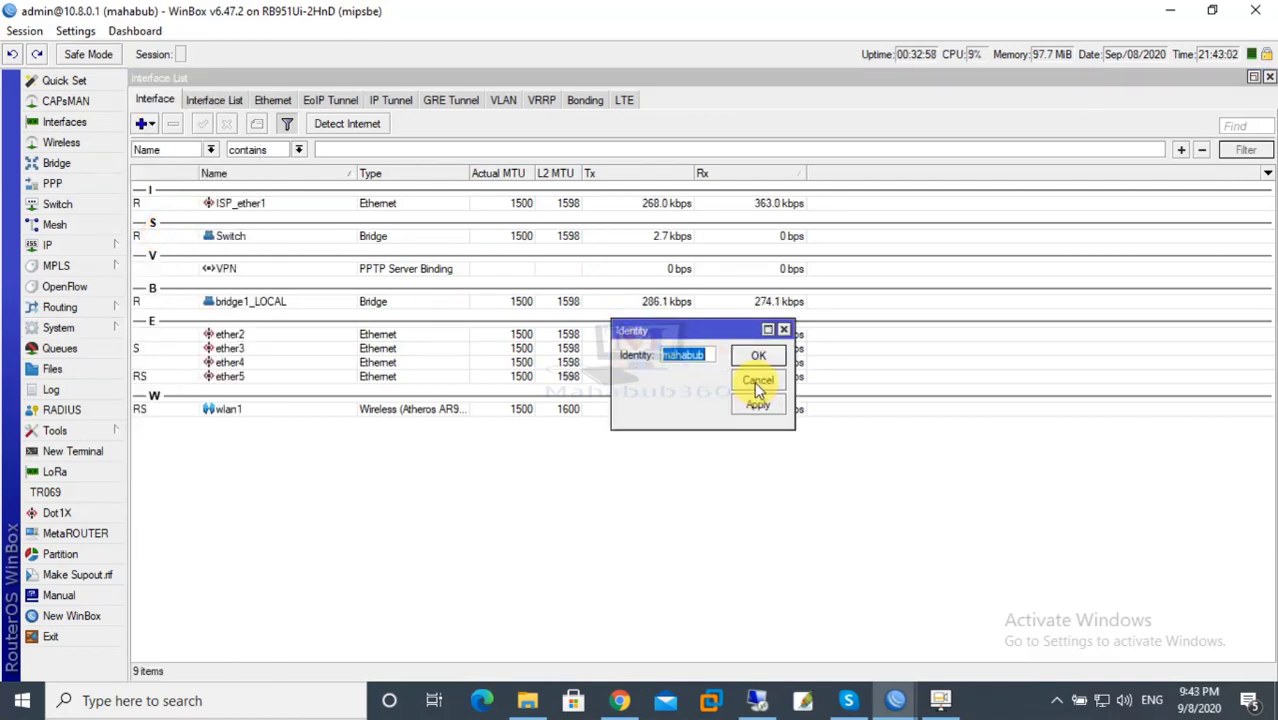
left_click(757, 382)
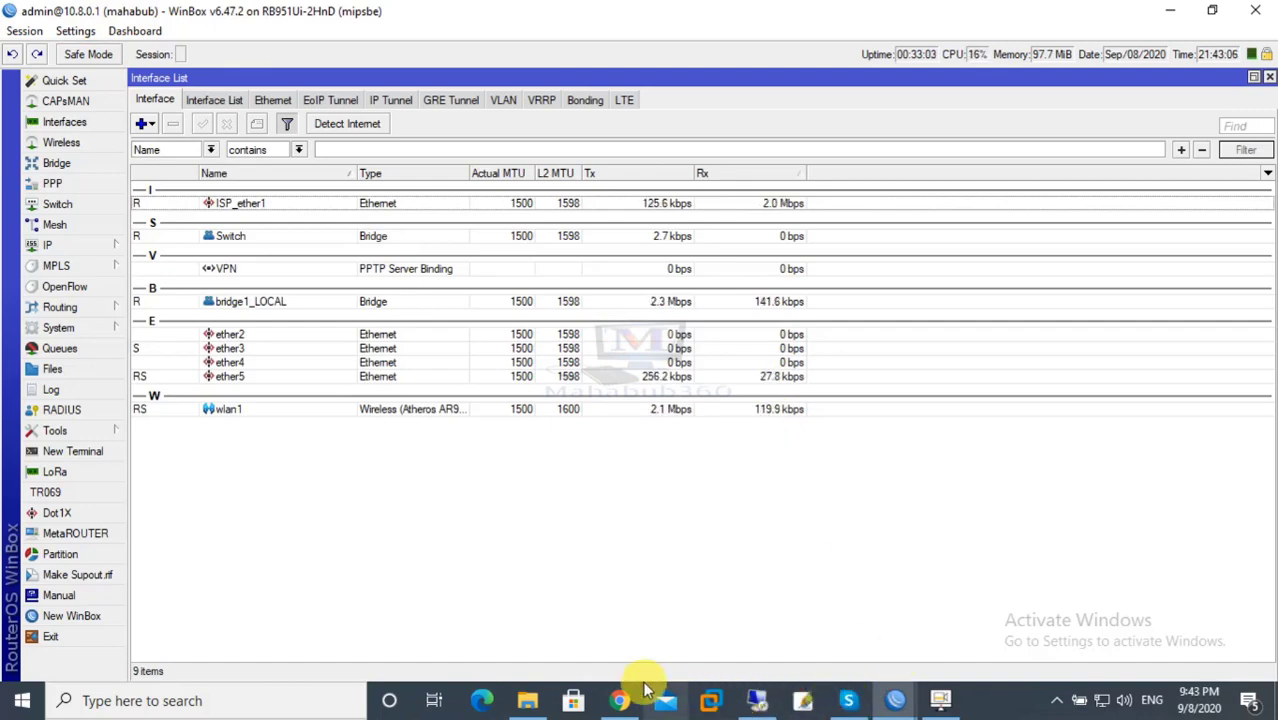
left_click(762, 698)
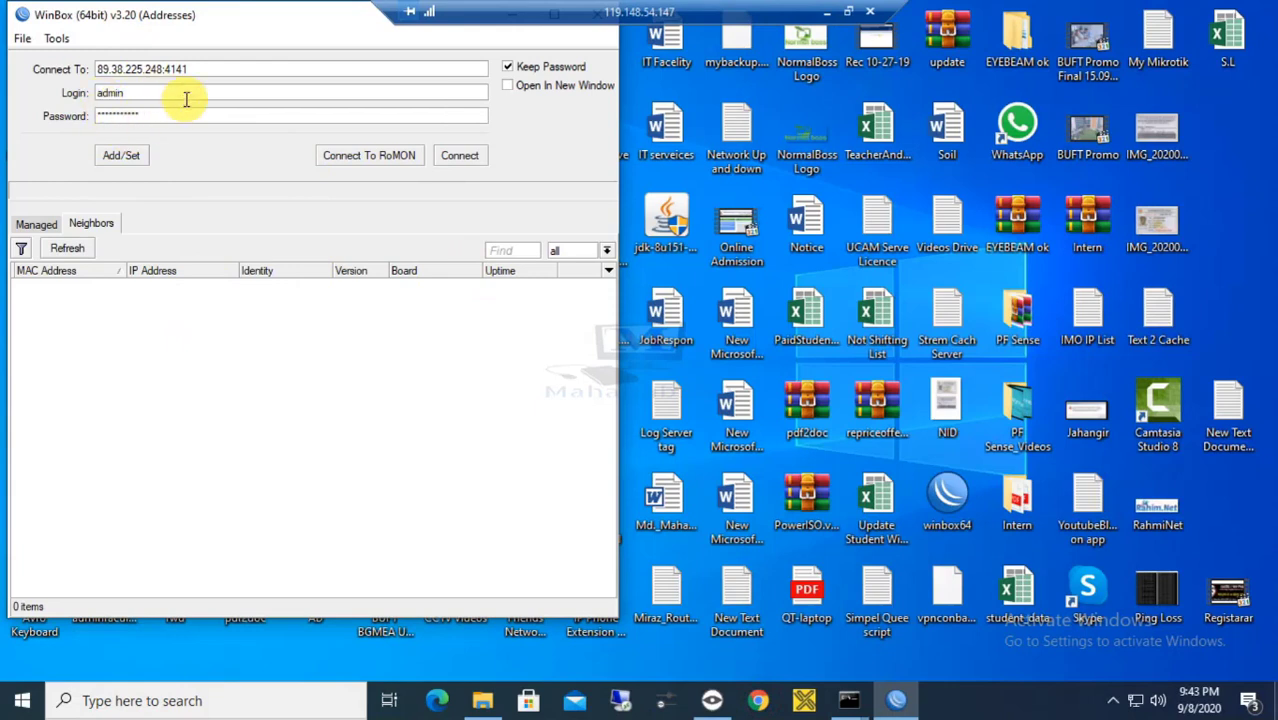
Try the remote WinBox login to 89.38.225.248:4141, then bring up the local Interface List's add menu.
left_click(458, 156)
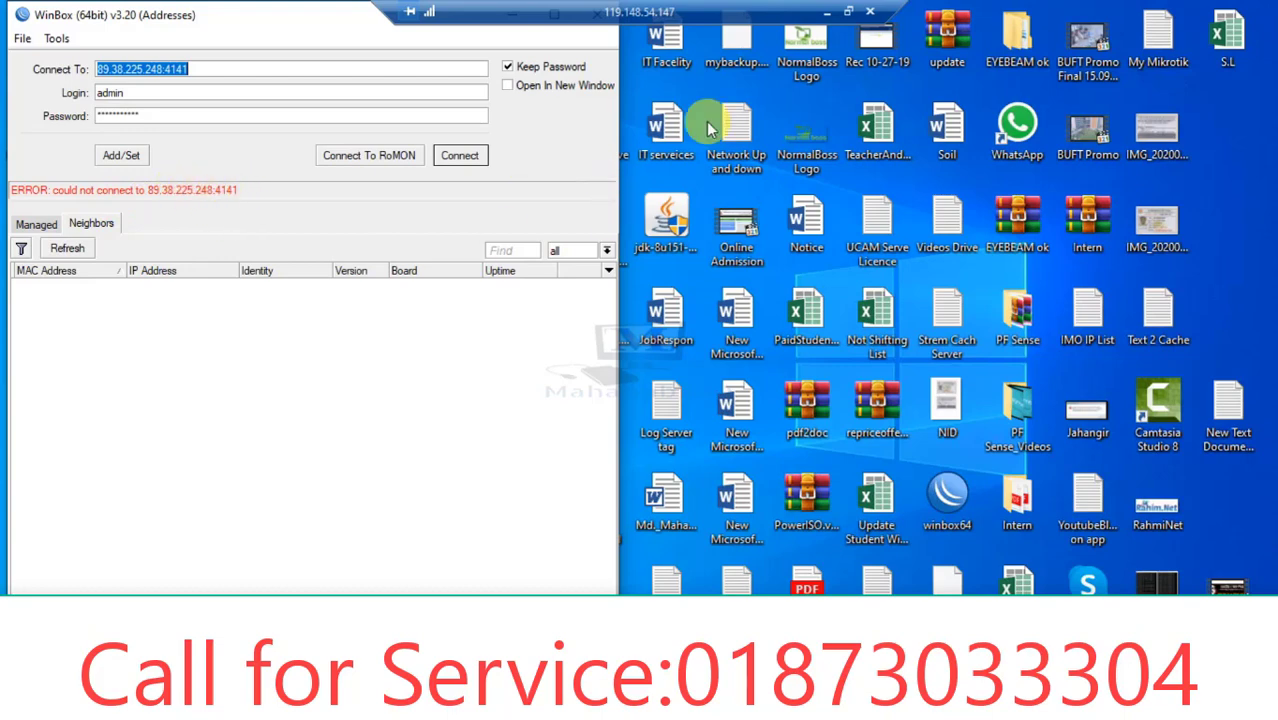
left_click(826, 12)
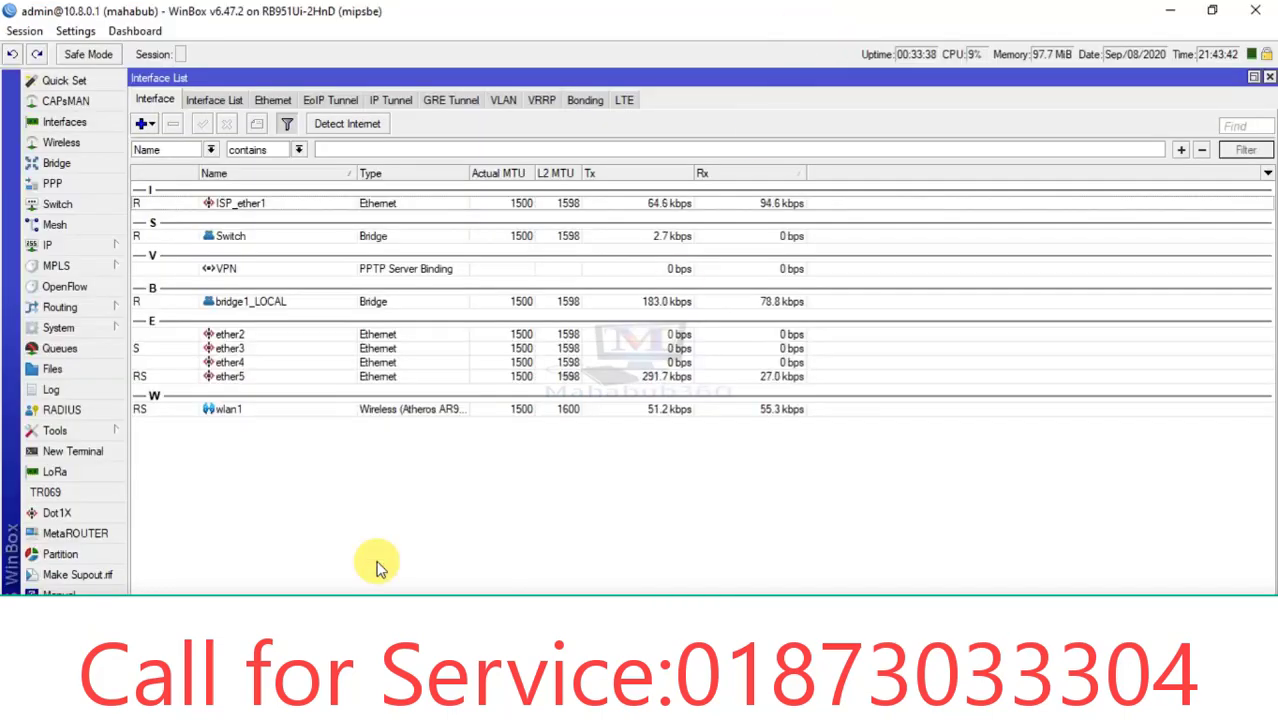
left_click(146, 124)
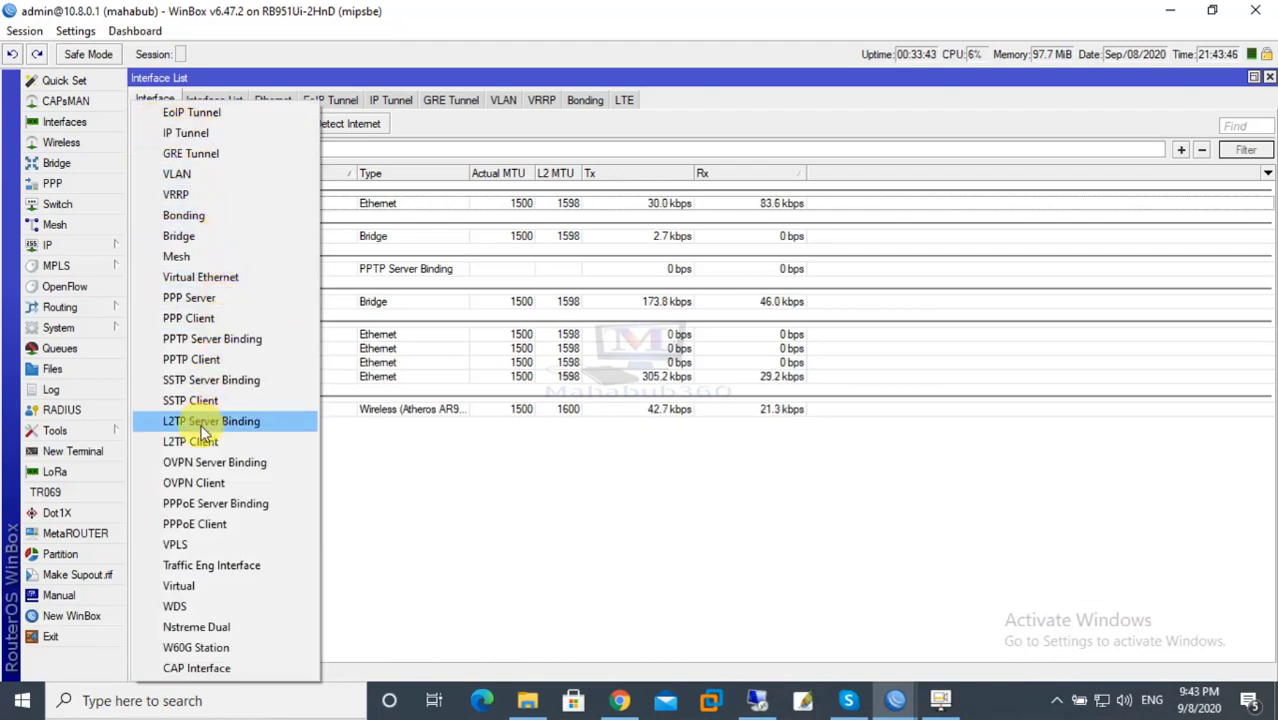
Create a new L2TP Client interface from the Interface List's add menu.
left_click(537, 495)
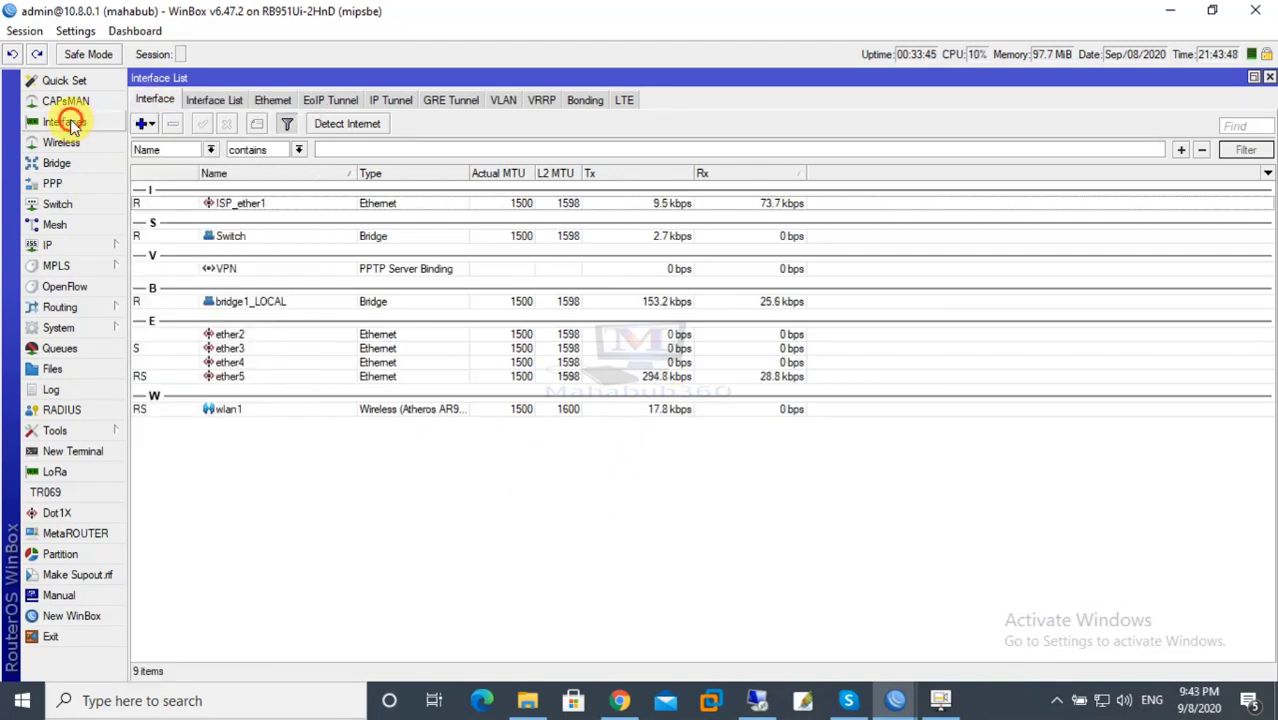
left_click(143, 124)
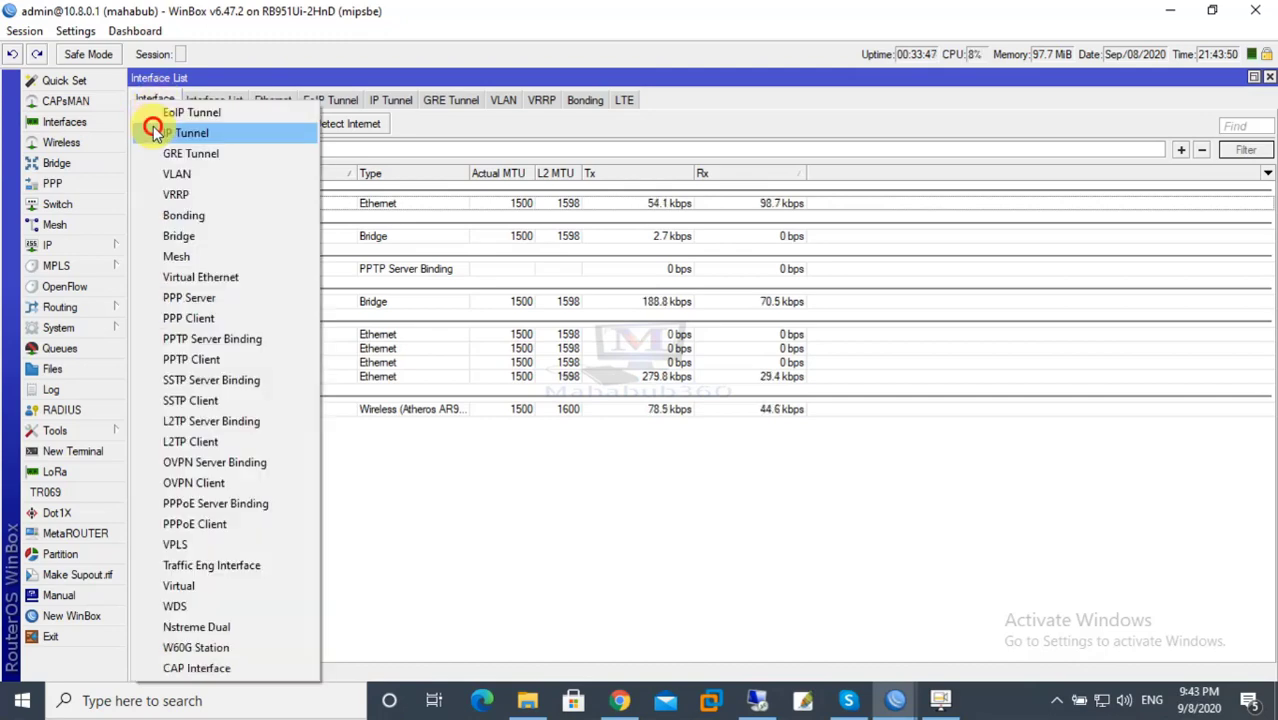
left_click(151, 131)
left_click(907, 216)
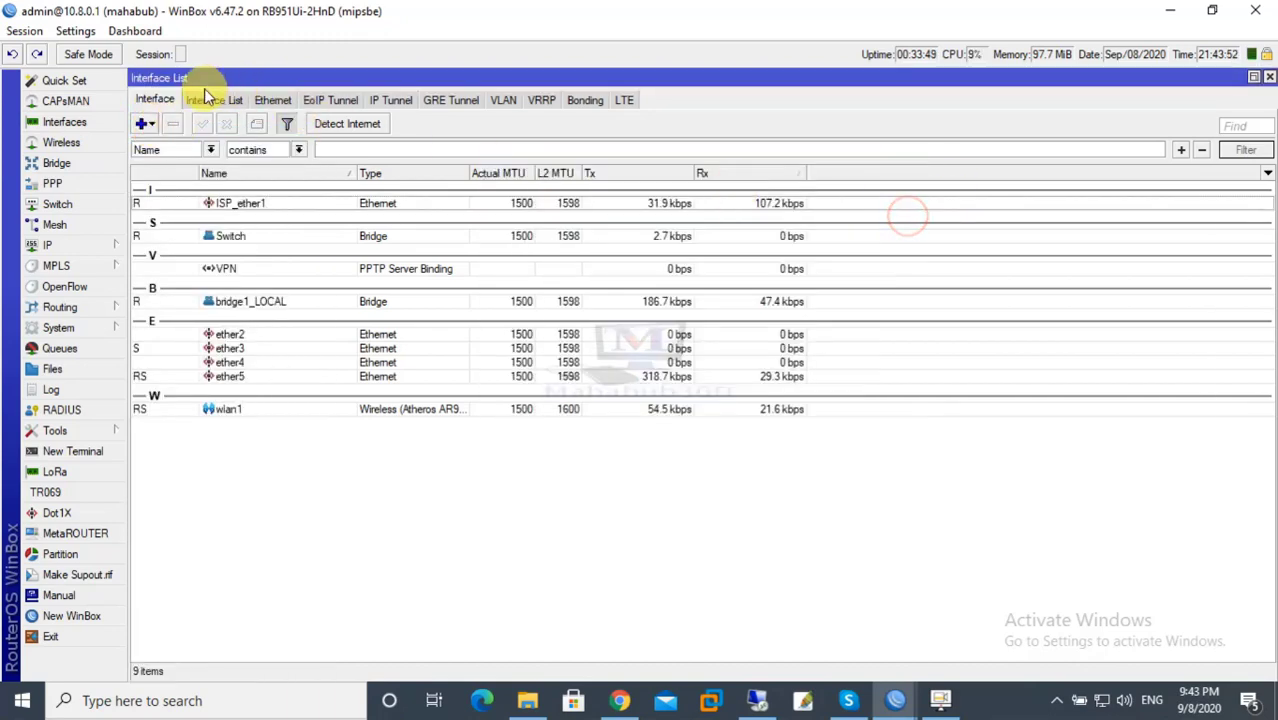
left_click(145, 124)
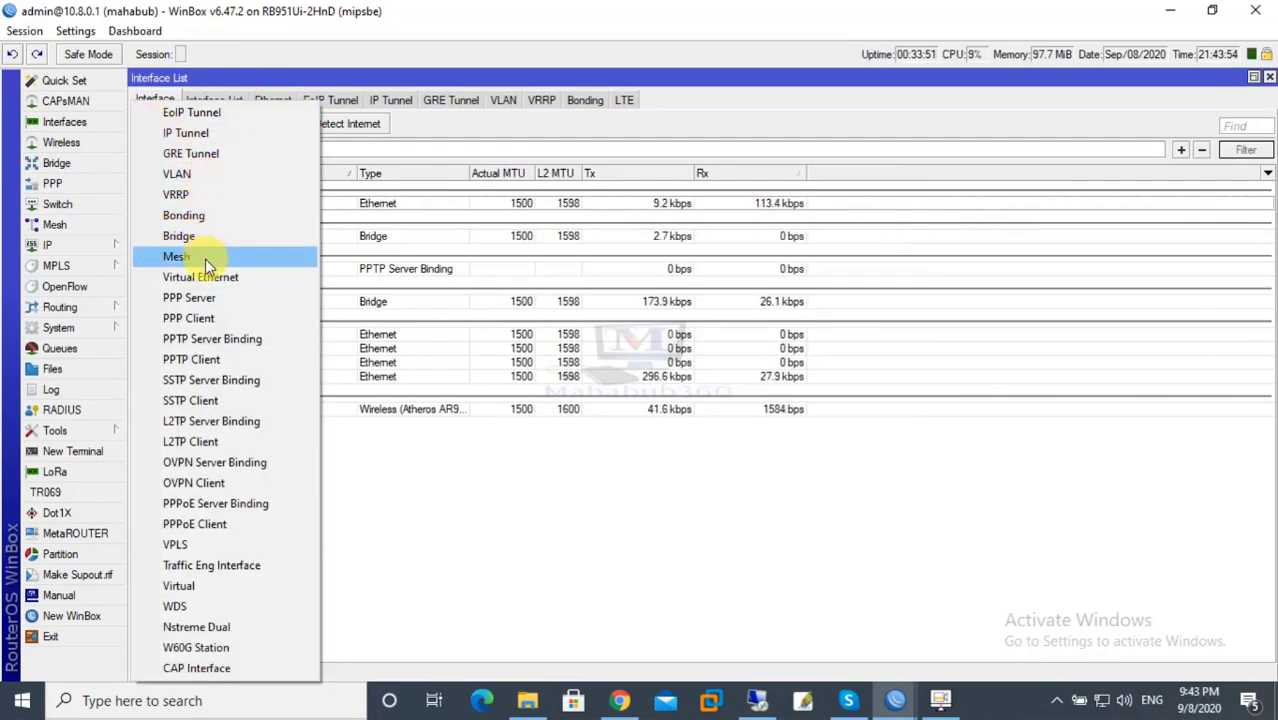
left_click(191, 441)
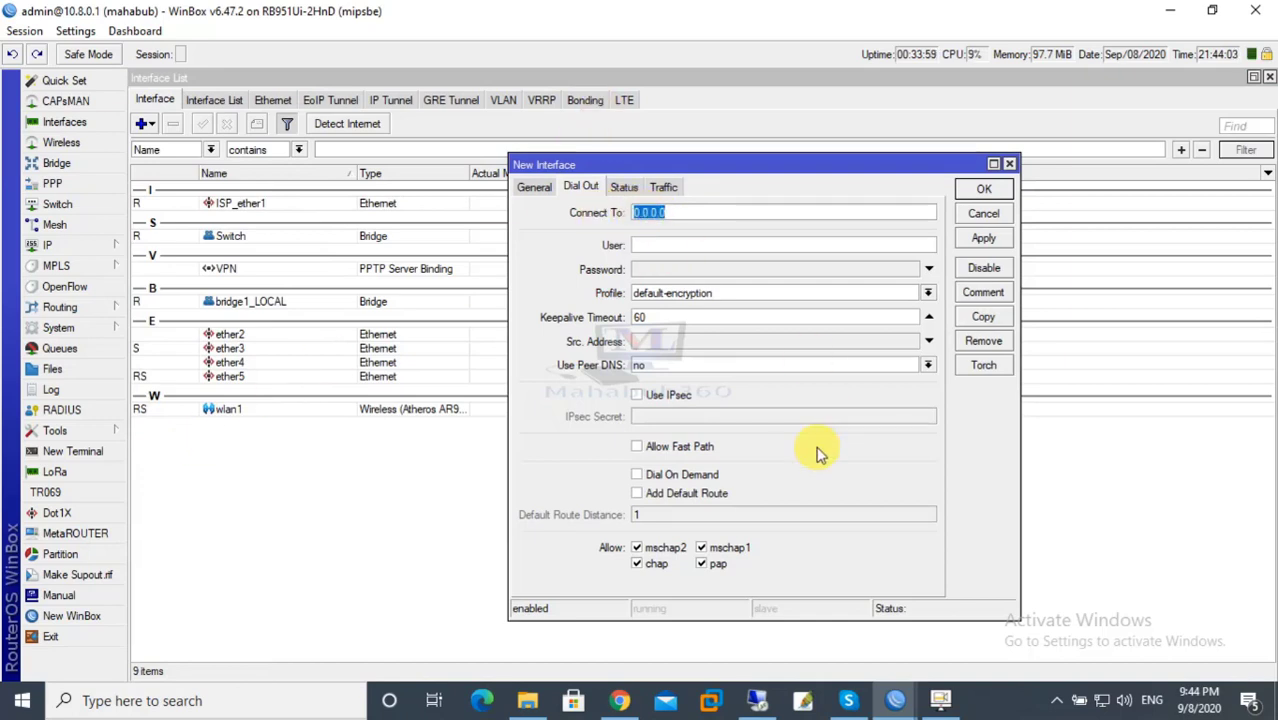
left_click(765, 703)
double_click(162, 70)
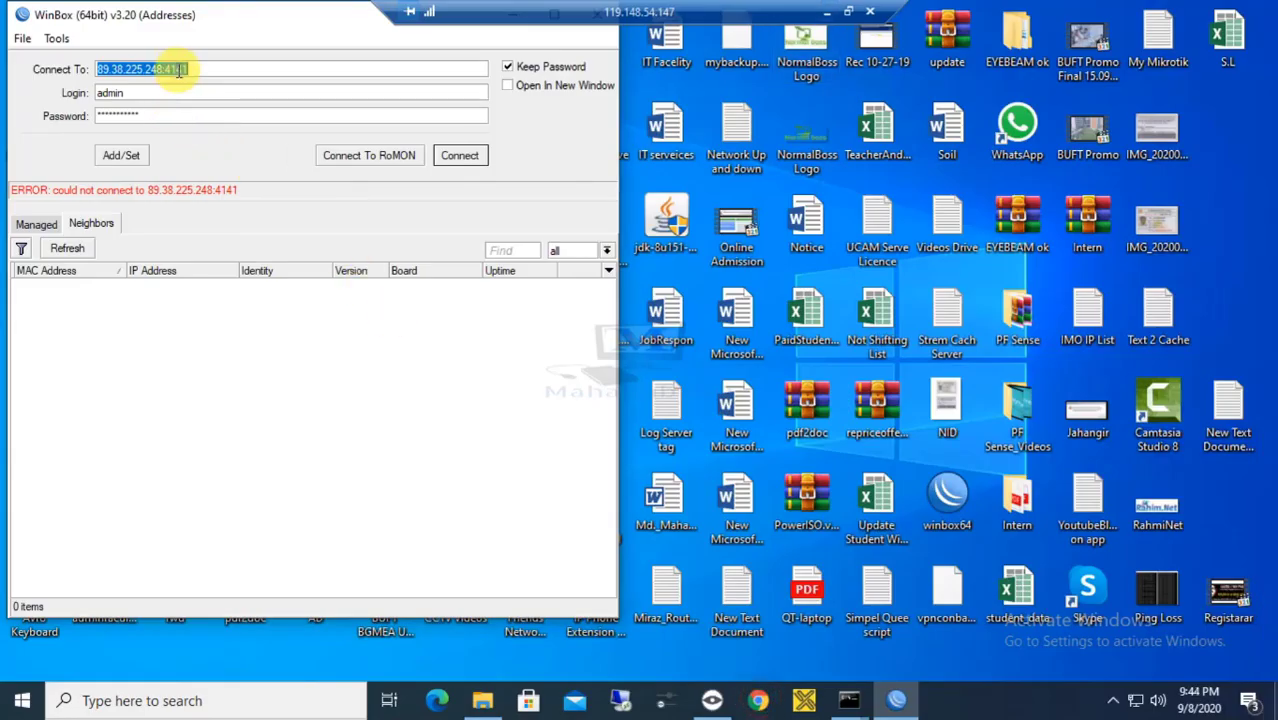
left_click_drag(162, 70, 4, 70)
key("ctrl+c")
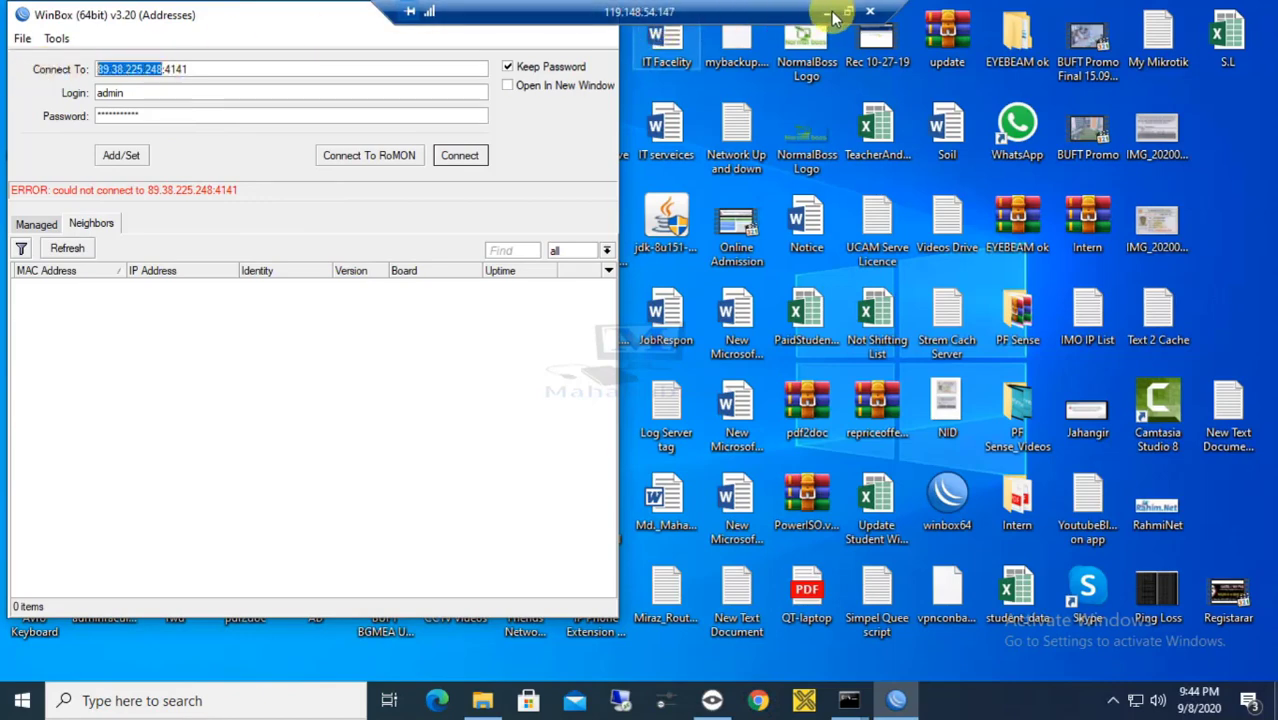
left_click(828, 11)
key("ctrl+v")
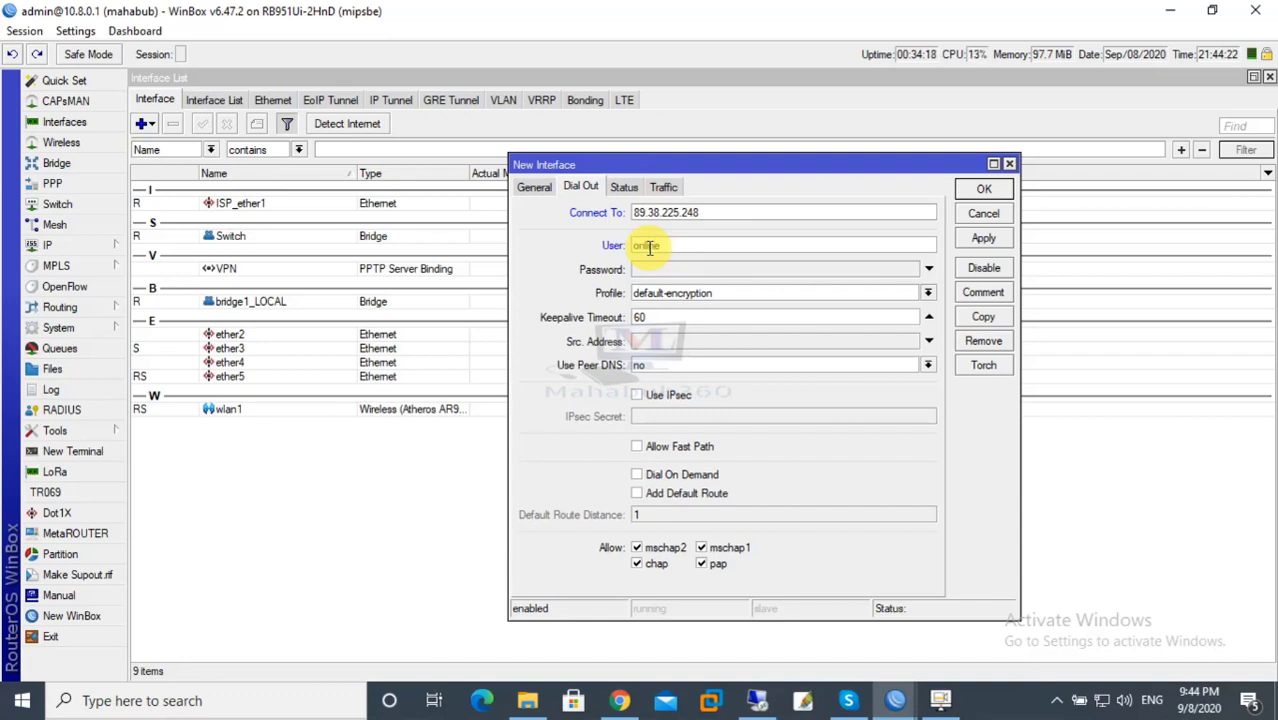
Fill in the L2TP client's user name and tunnel password on the Dial Out tab.
double_click(650, 246)
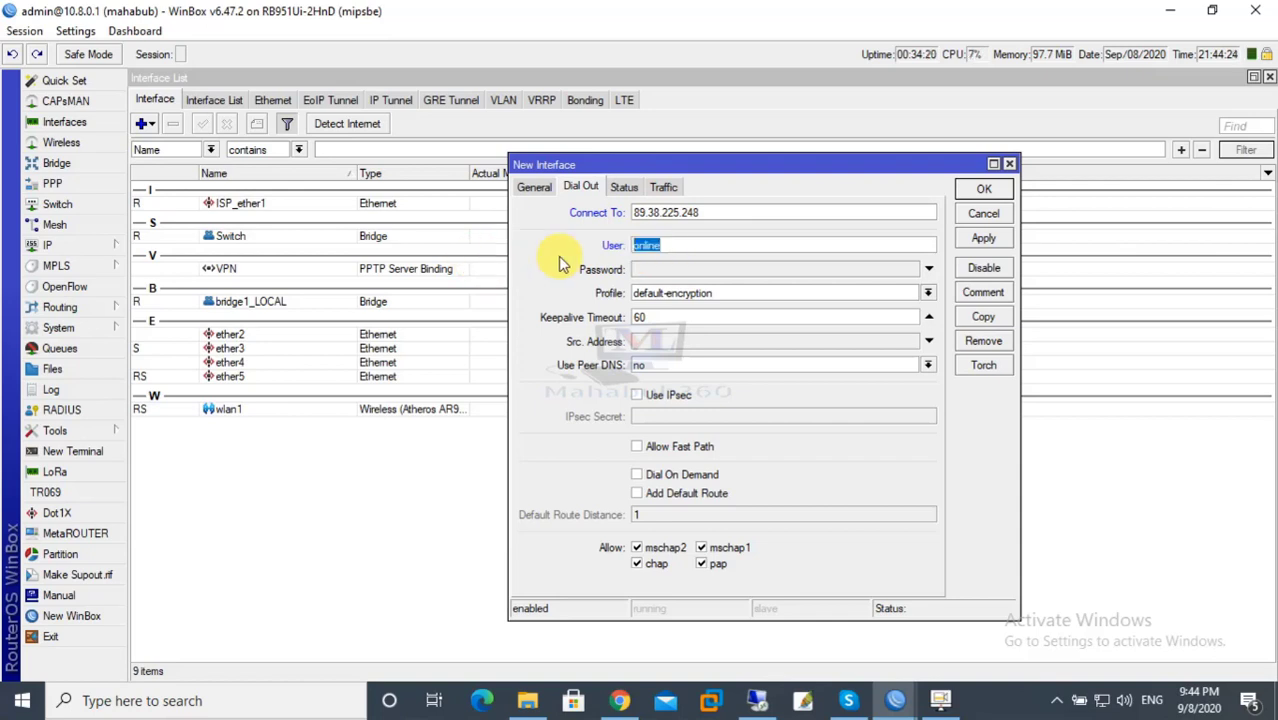
left_click(646, 269)
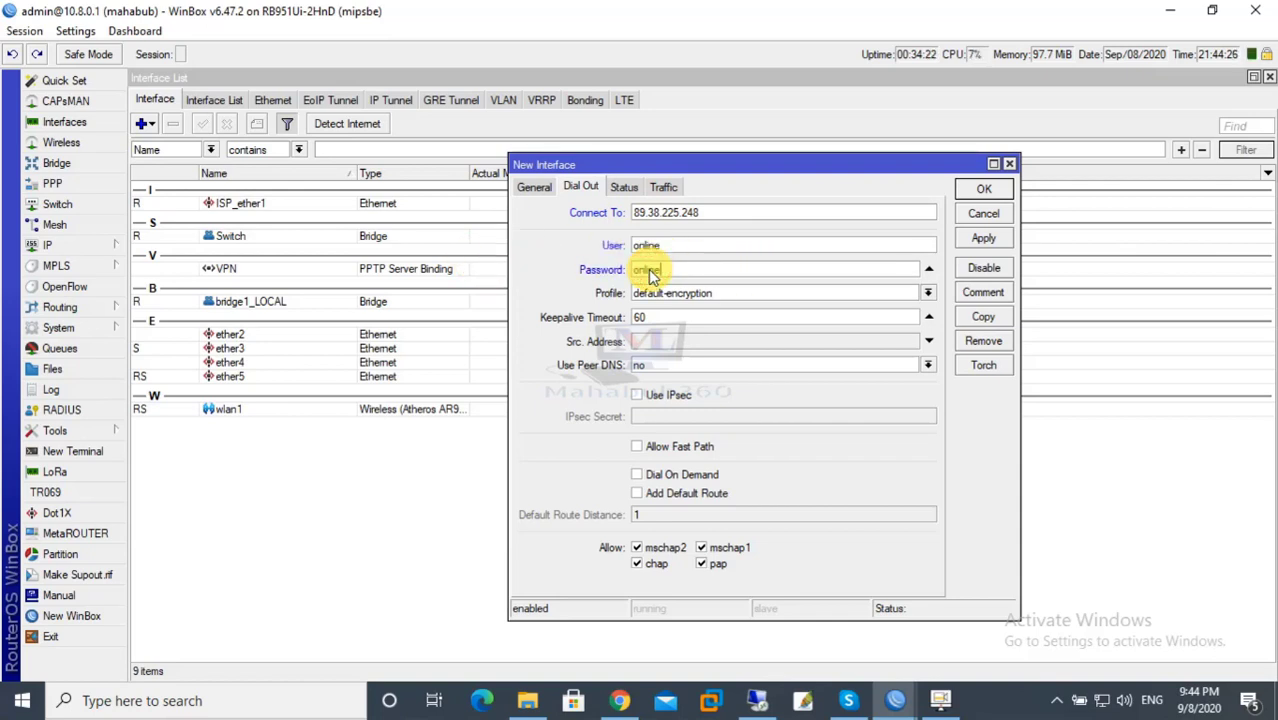
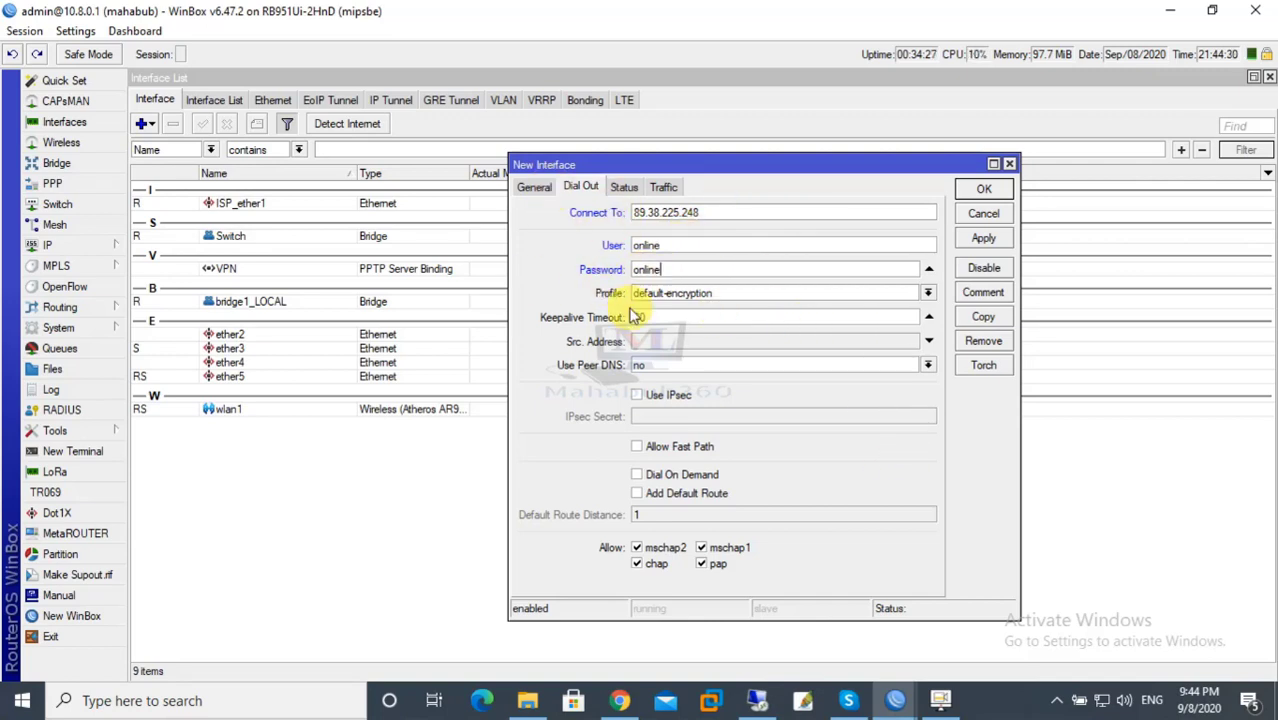
Name the interface Mikrotik-online and apply it so the L2TP tunnel connects.
left_click(535, 187)
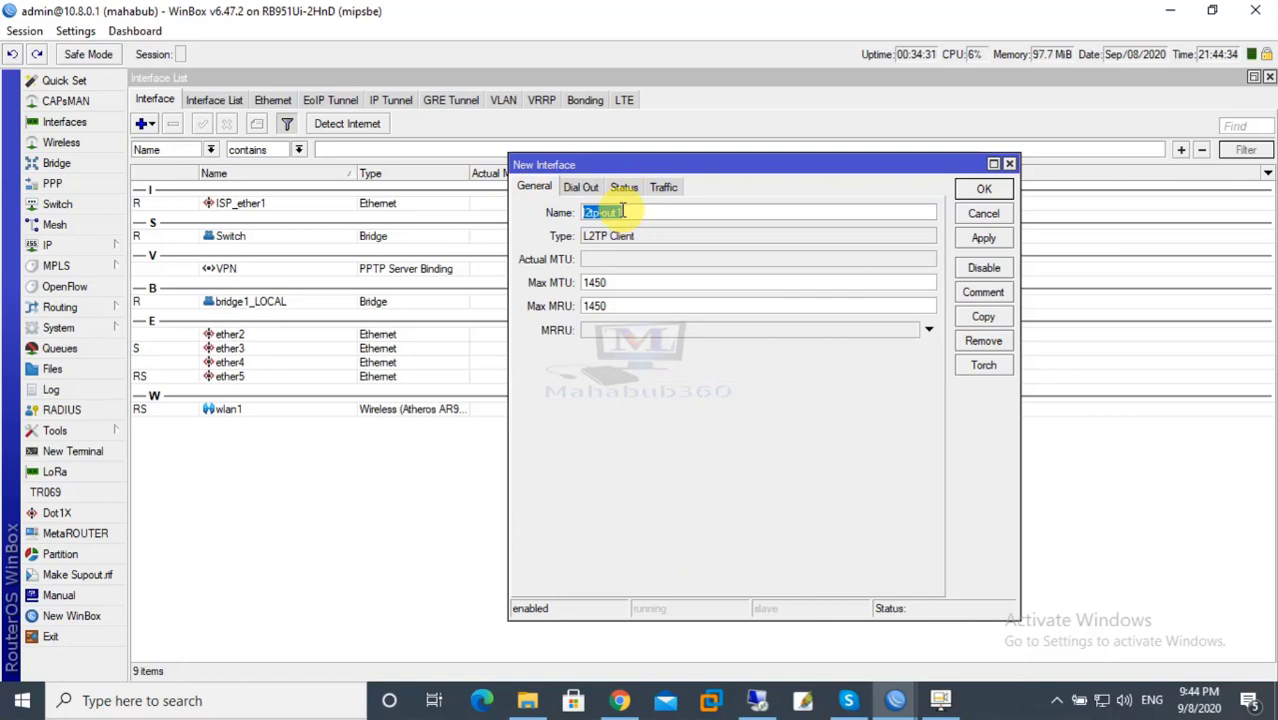
type("Mikrotik-online")
left_click(580, 187)
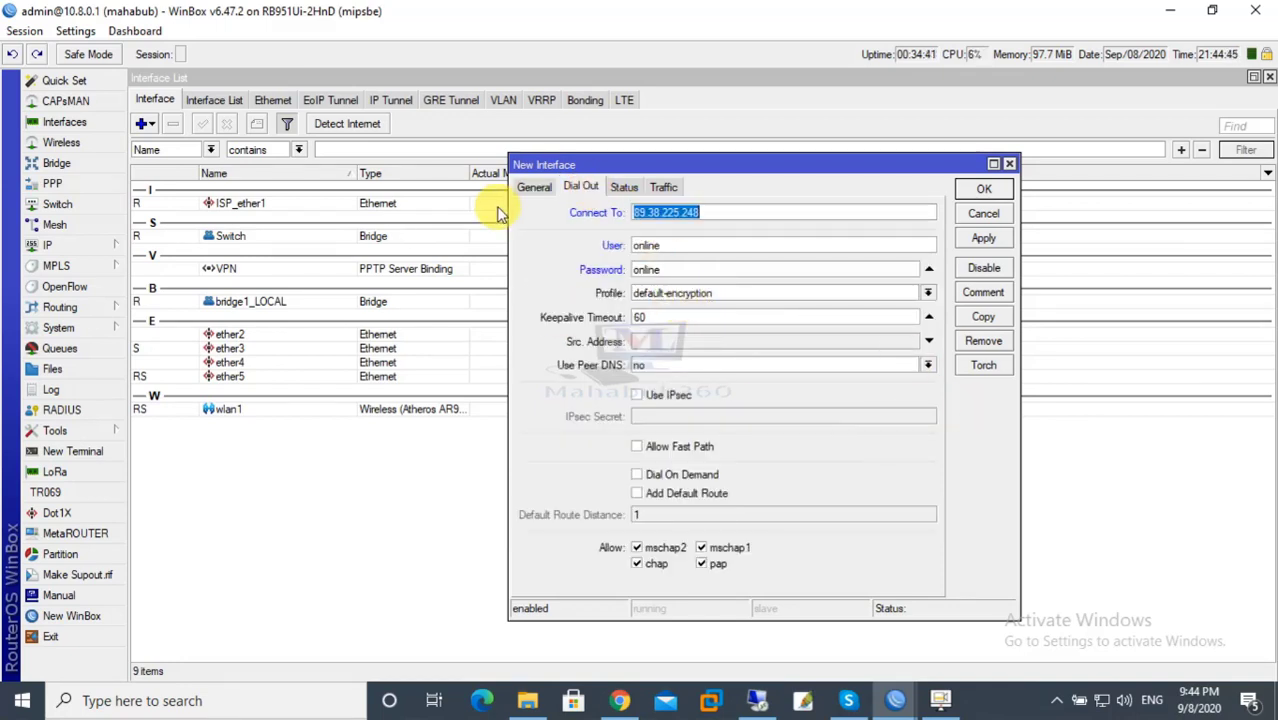
left_click(534, 187)
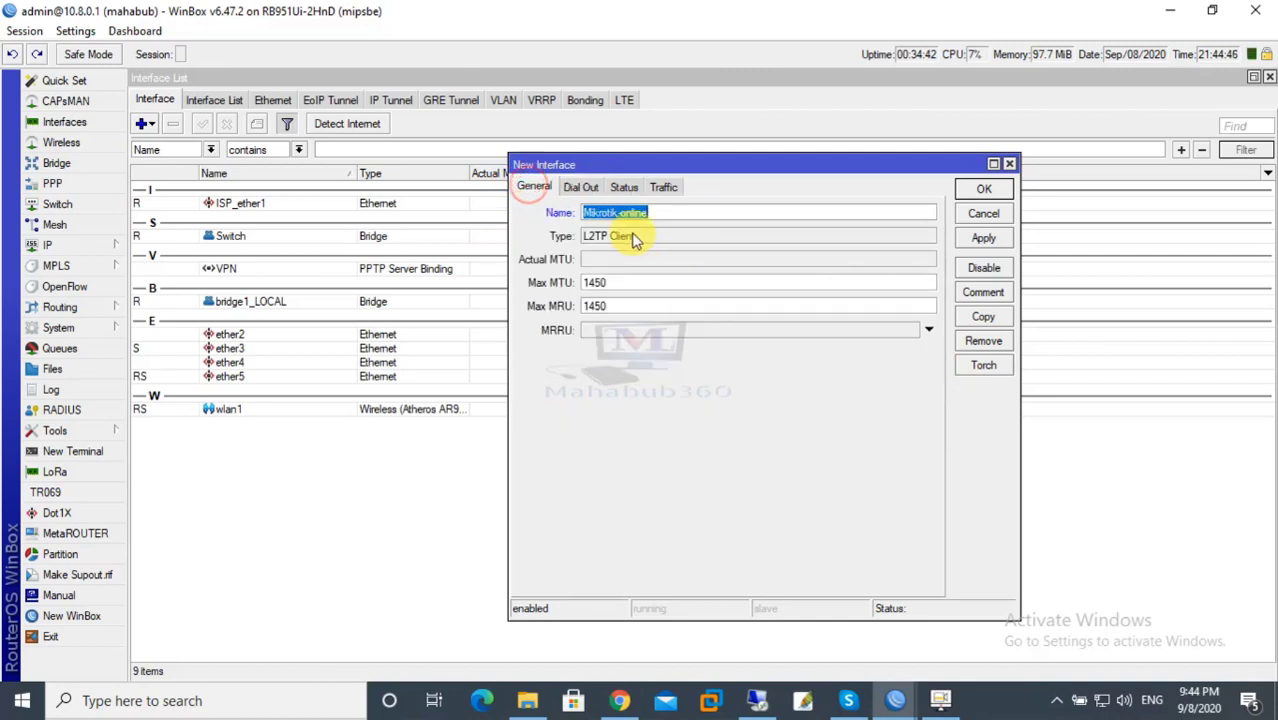
left_click(580, 187)
left_click(982, 240)
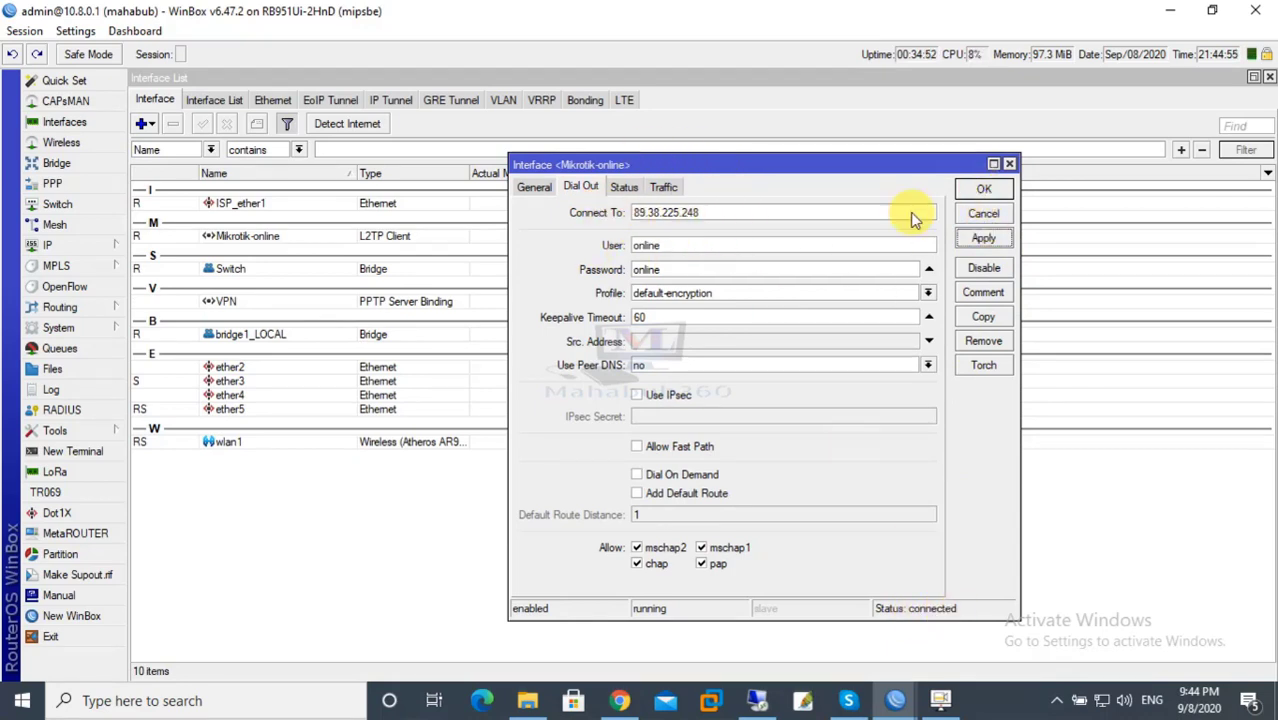
left_click(556, 245)
Save the Mikrotik-online client with OK and restore the remote desktop's WinBox login.
left_click(557, 270)
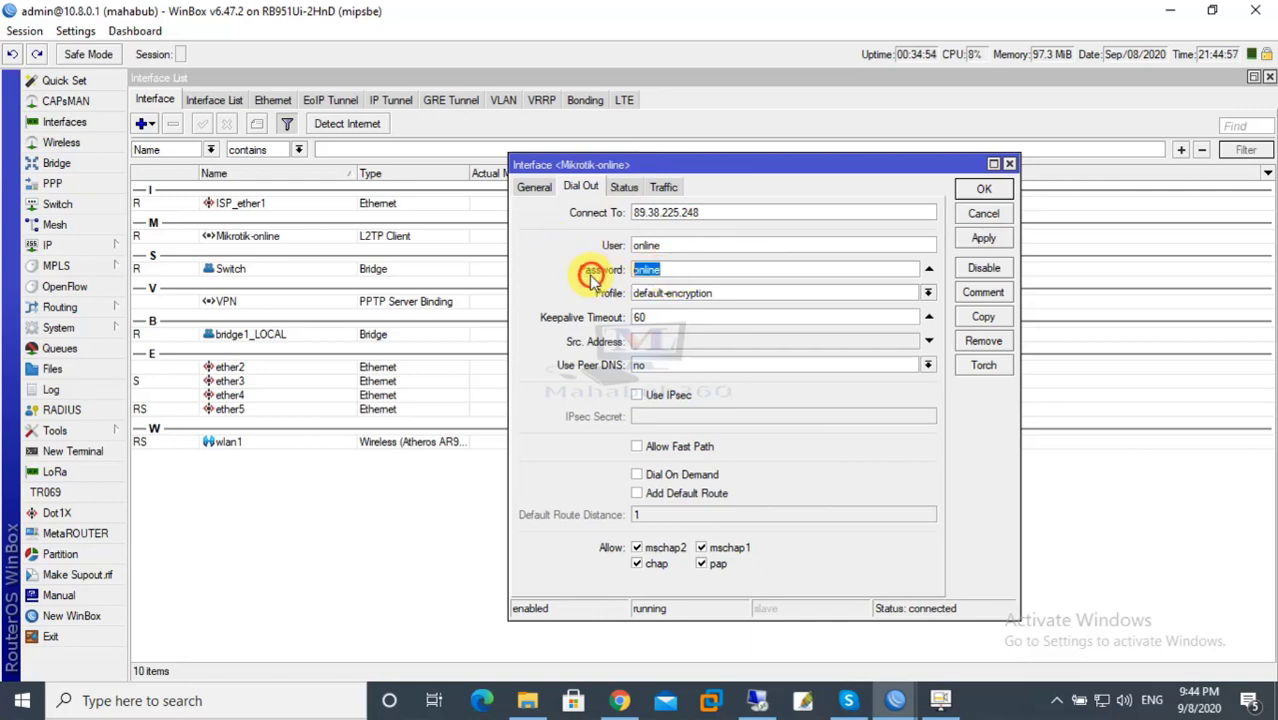
left_click(970, 192)
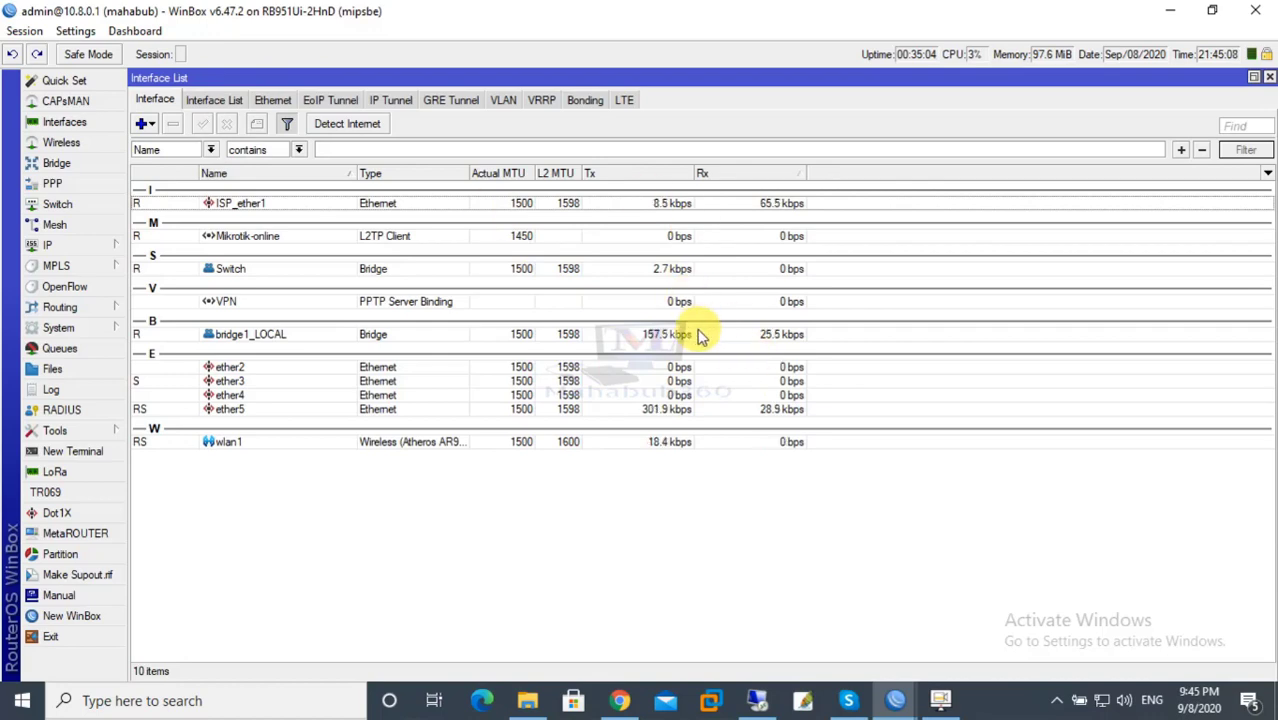
mouse_move(750, 696)
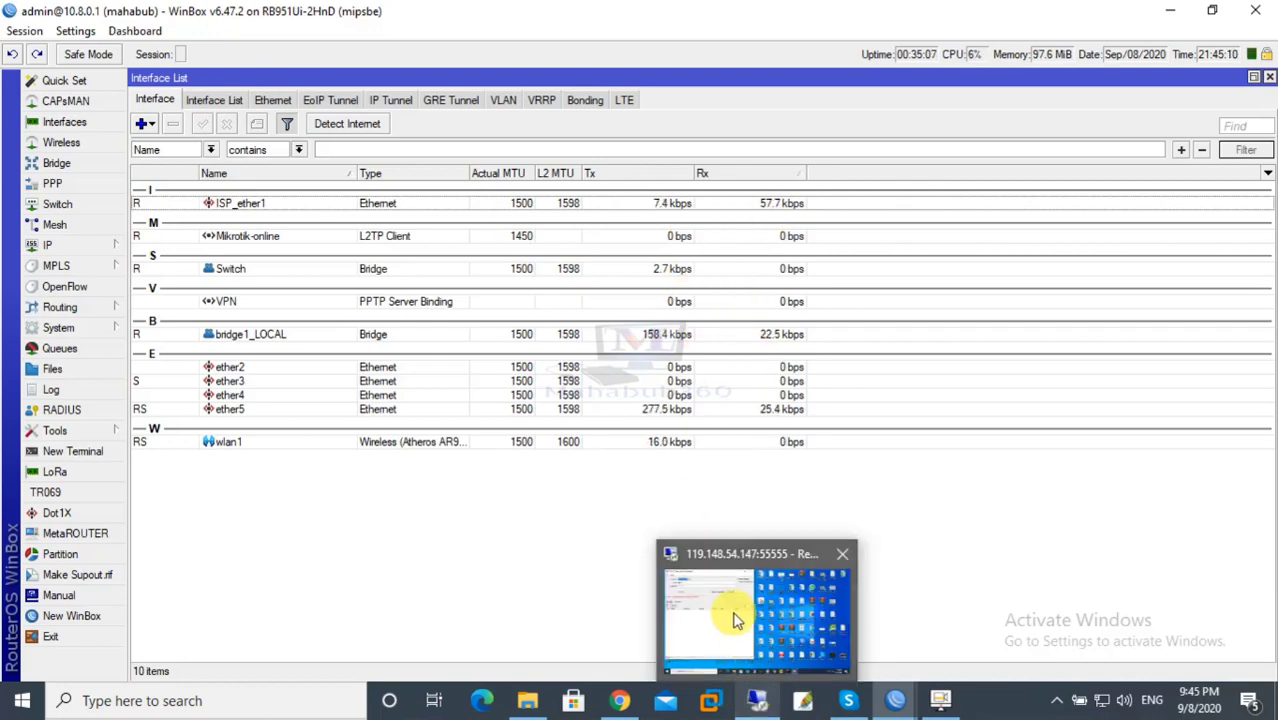
left_click(733, 616)
left_click(321, 427)
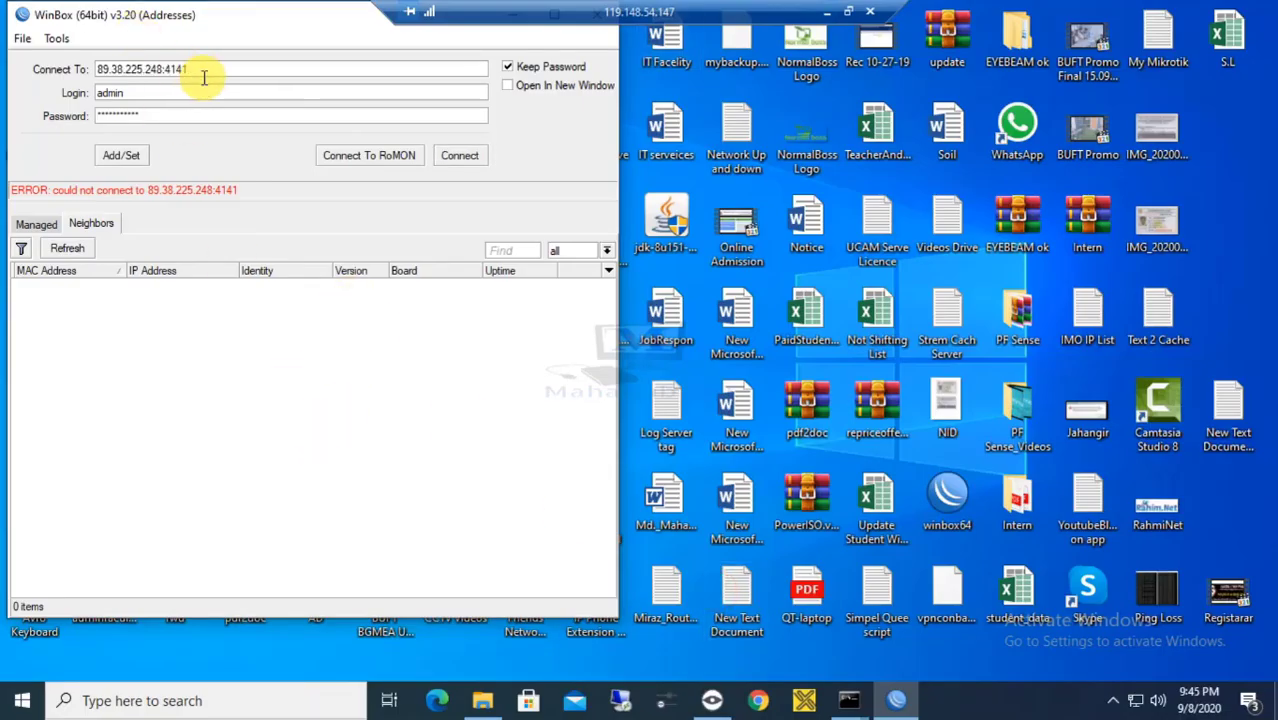
left_click(460, 156)
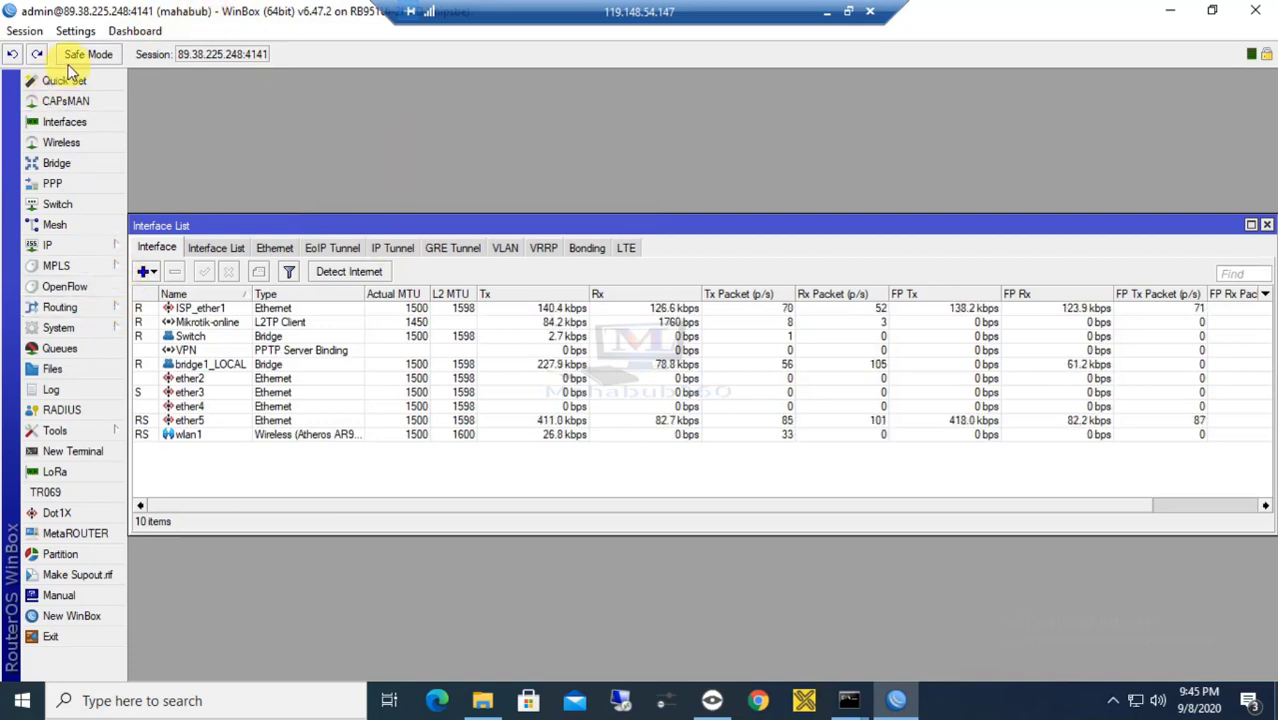
left_click(108, 327)
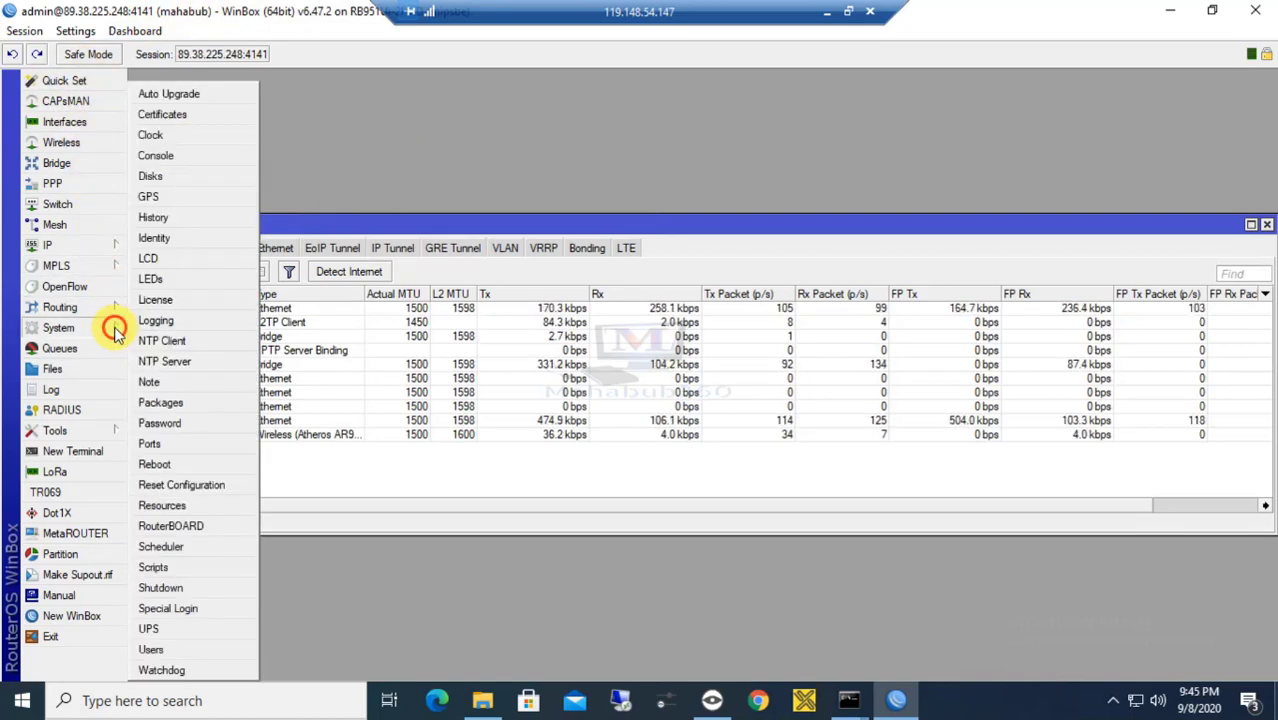
left_click(153, 238)
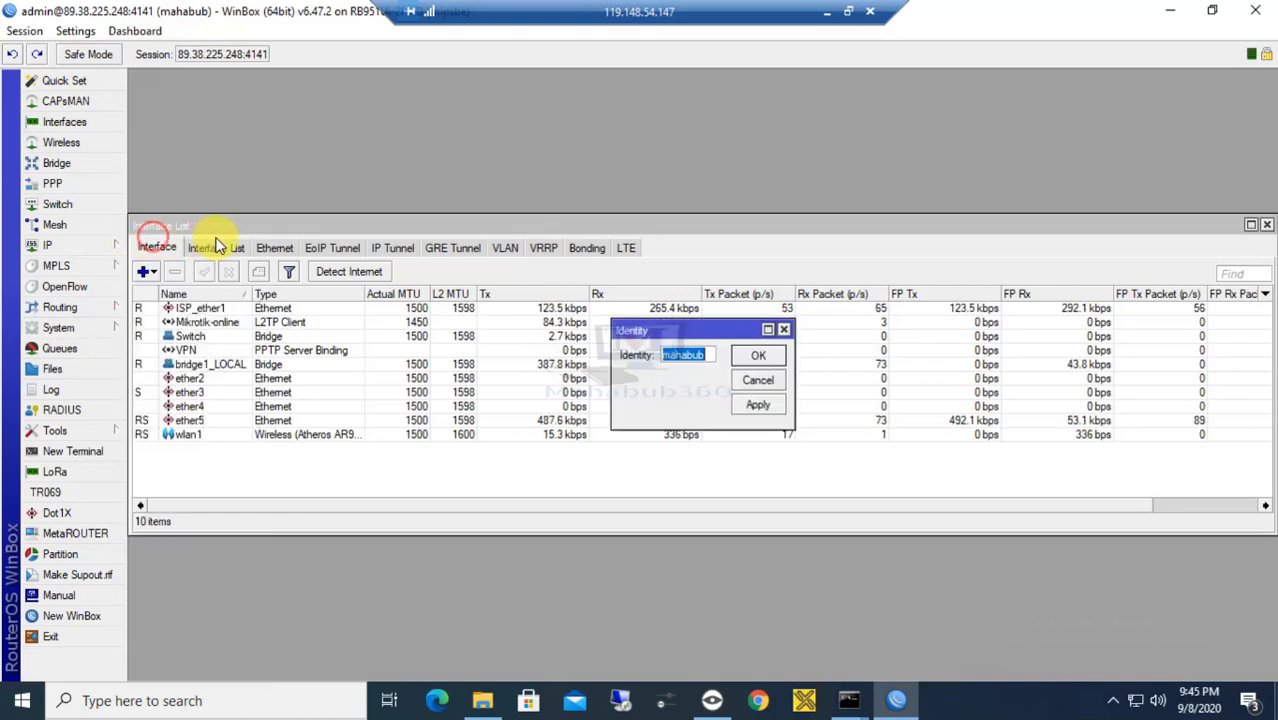
left_click(758, 381)
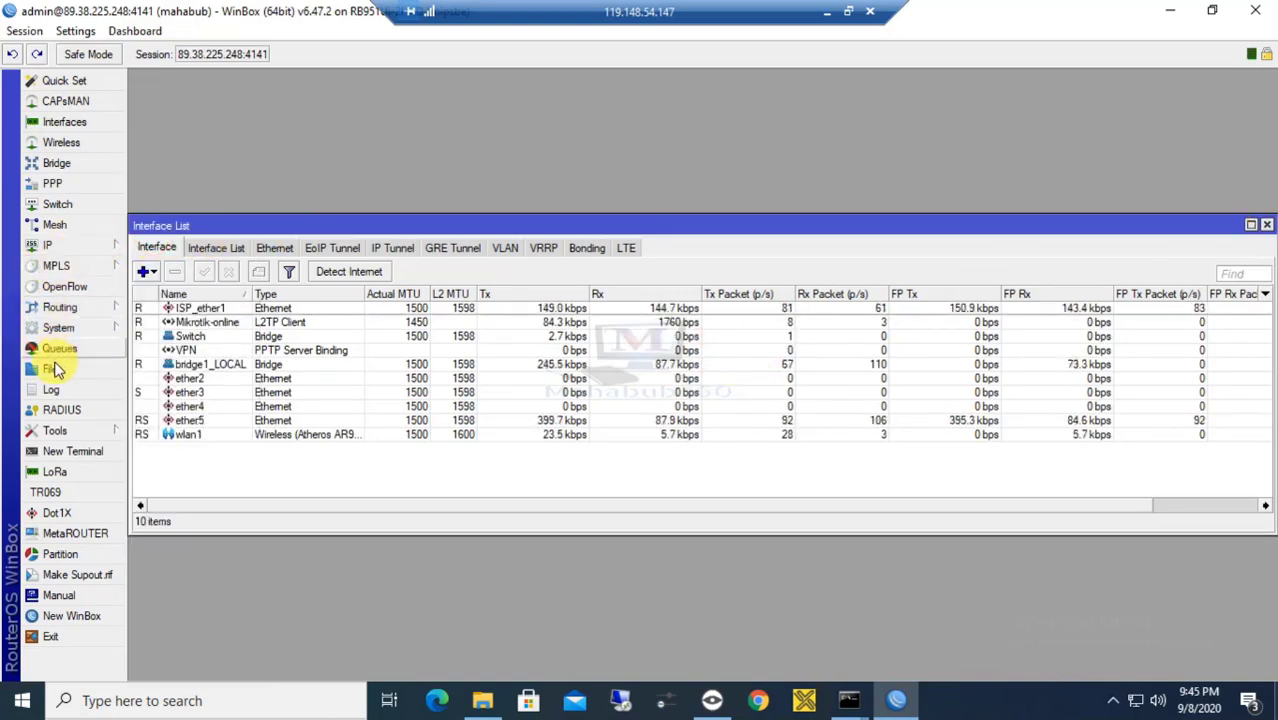
left_click(55, 349)
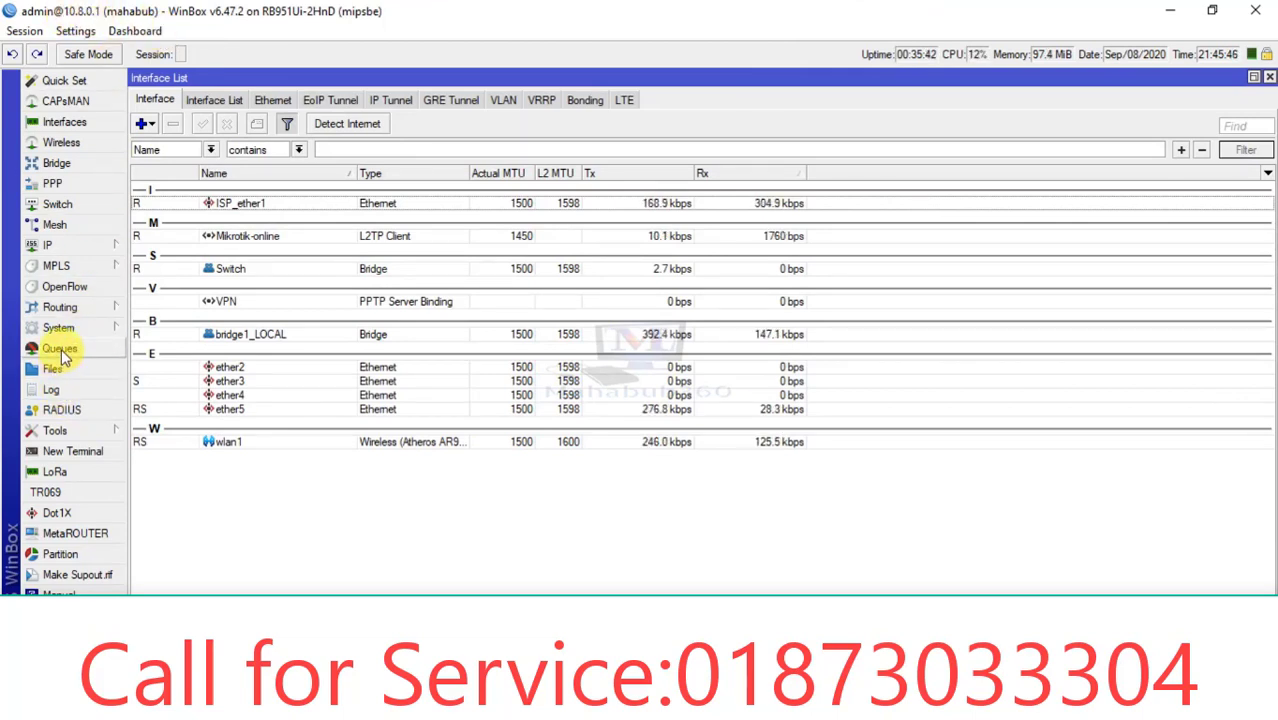
Open the Queue List showing the router's Simple Queues.
left_click(59, 349)
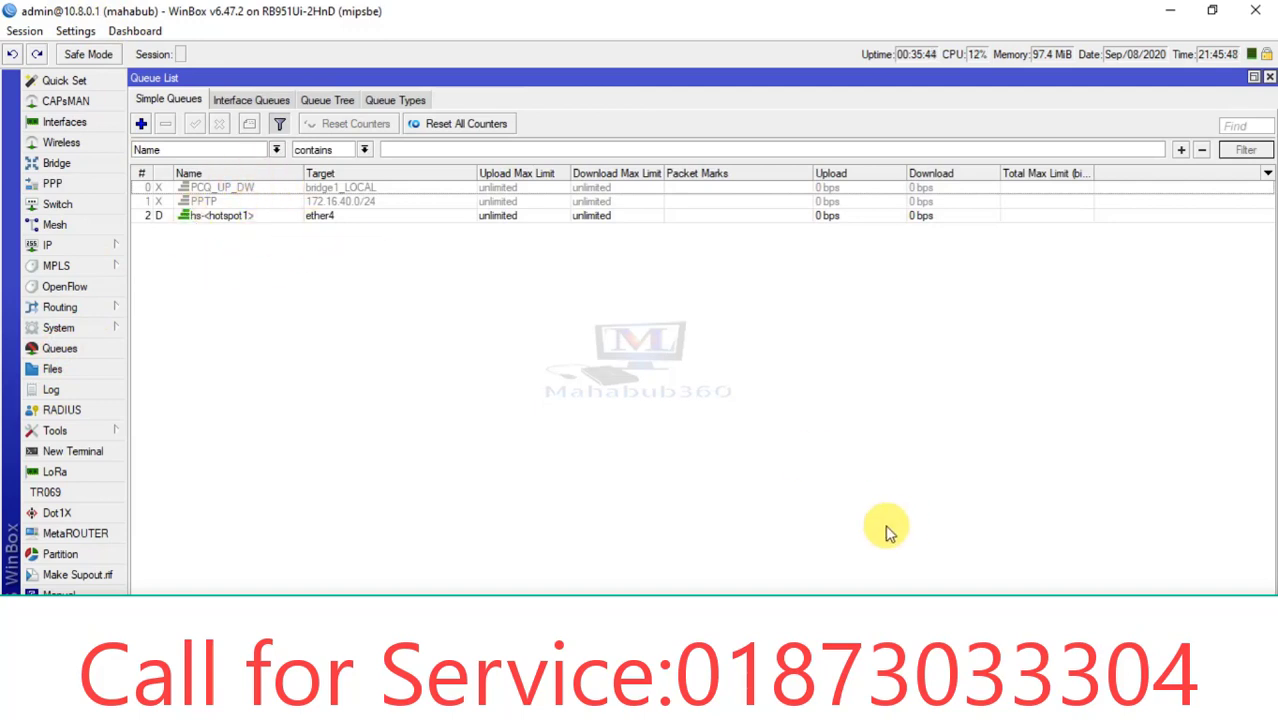